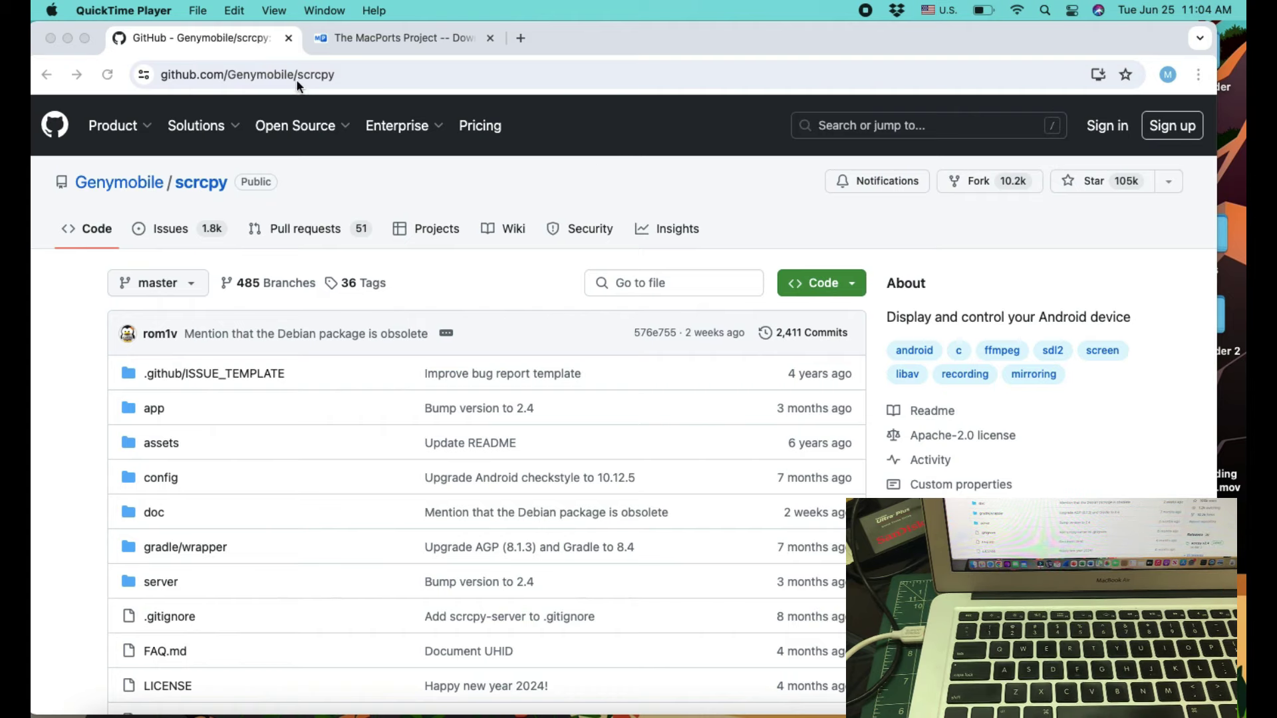
# Scroll the scrcpy README down to its Get the app and Usage examples sections.
pyautogui.scroll(-10, 353, 199)
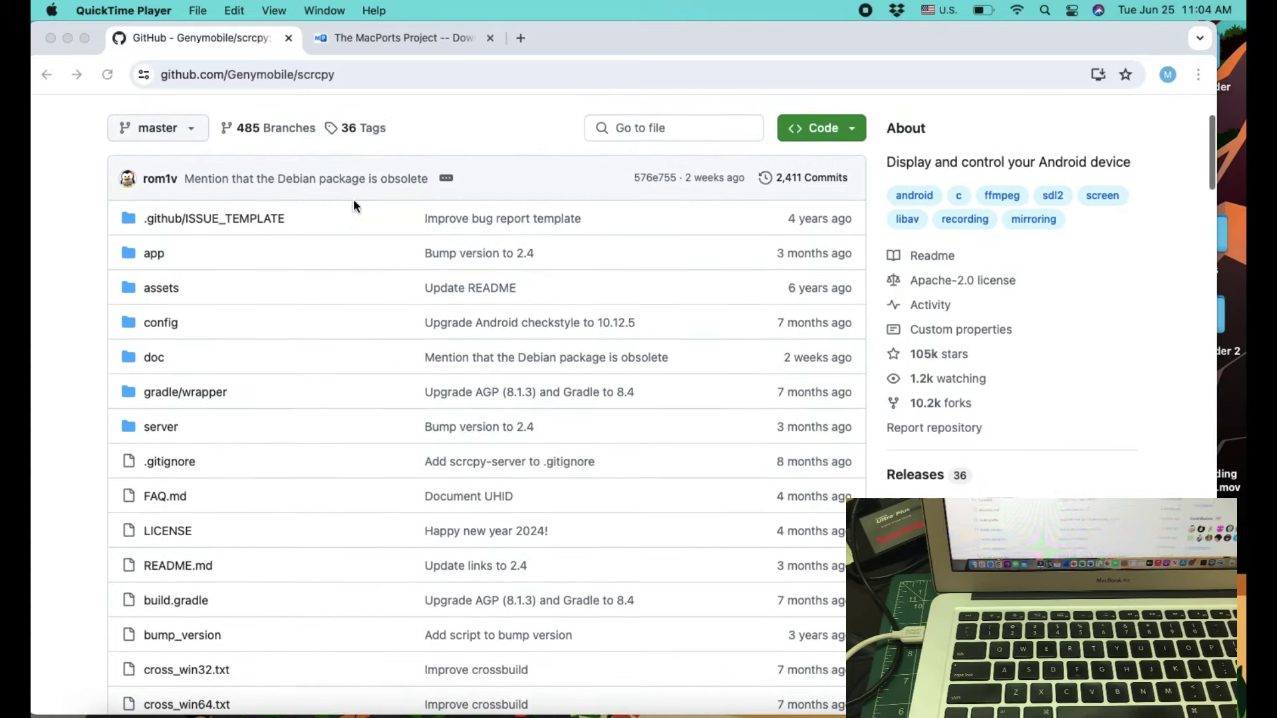
pyautogui.scroll(-20, 353, 199)
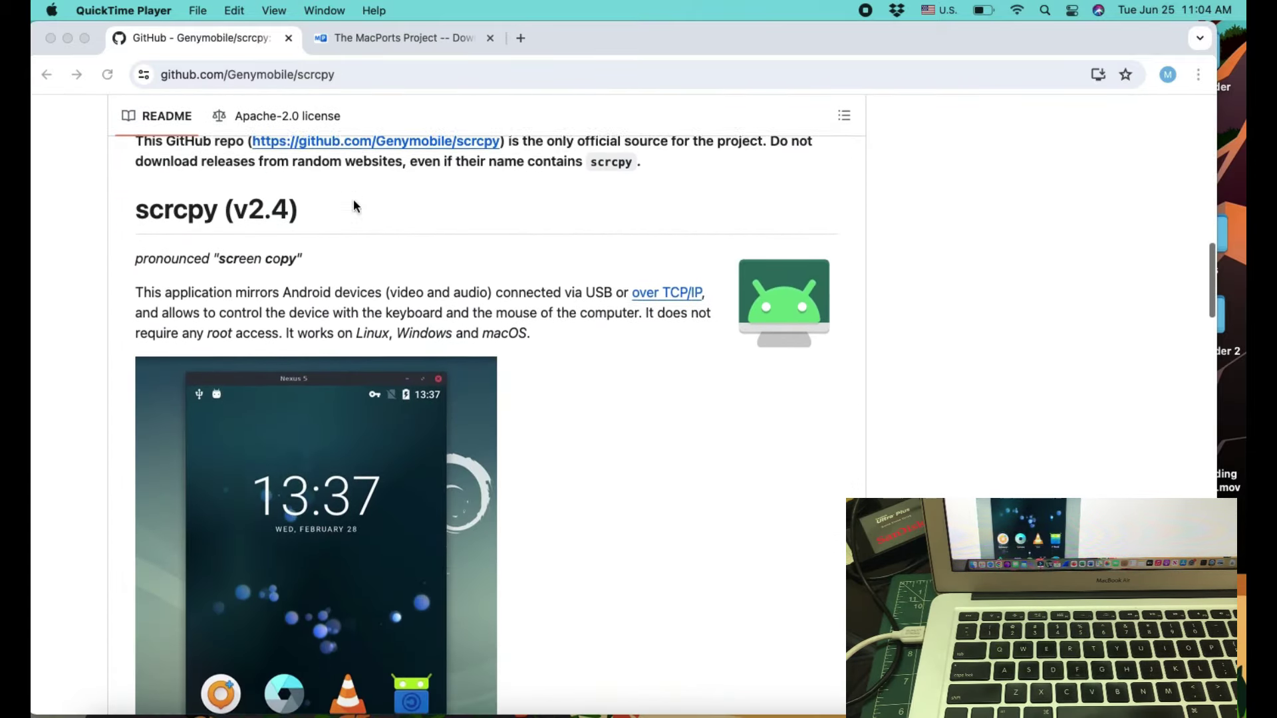
pyautogui.scroll(-15, 353, 203)
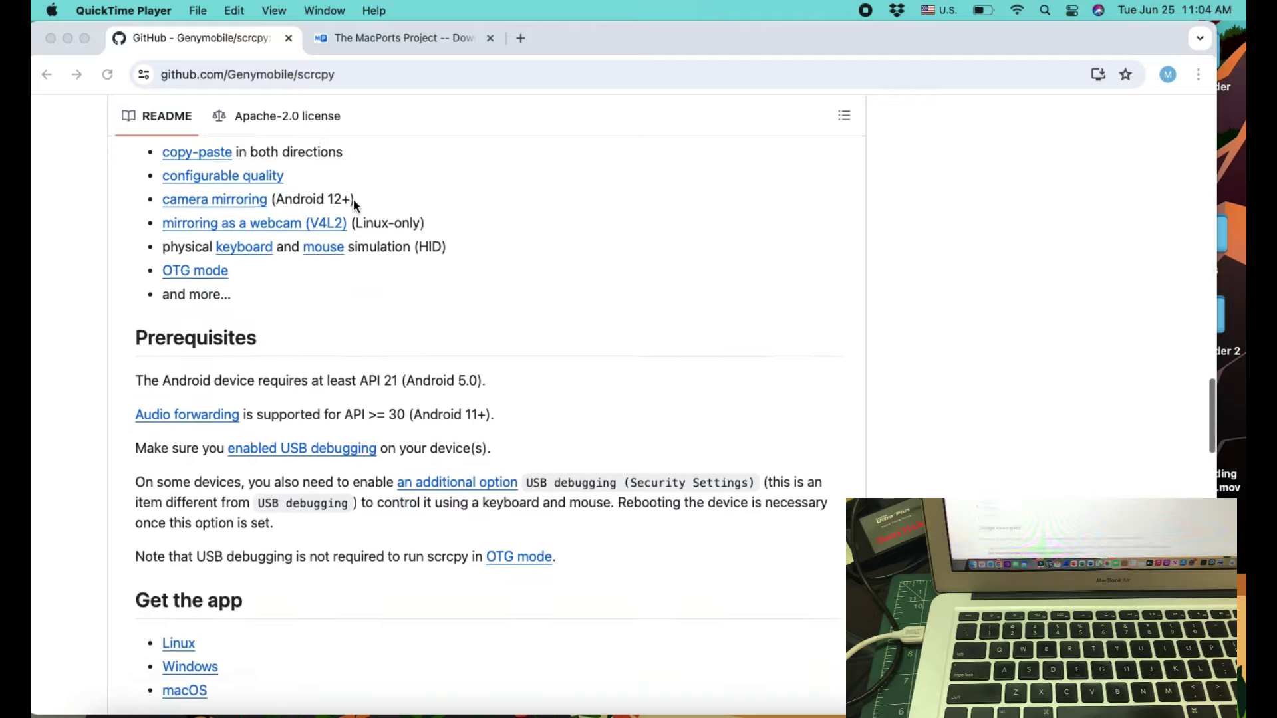
pyautogui.scroll(-1, 353, 198)
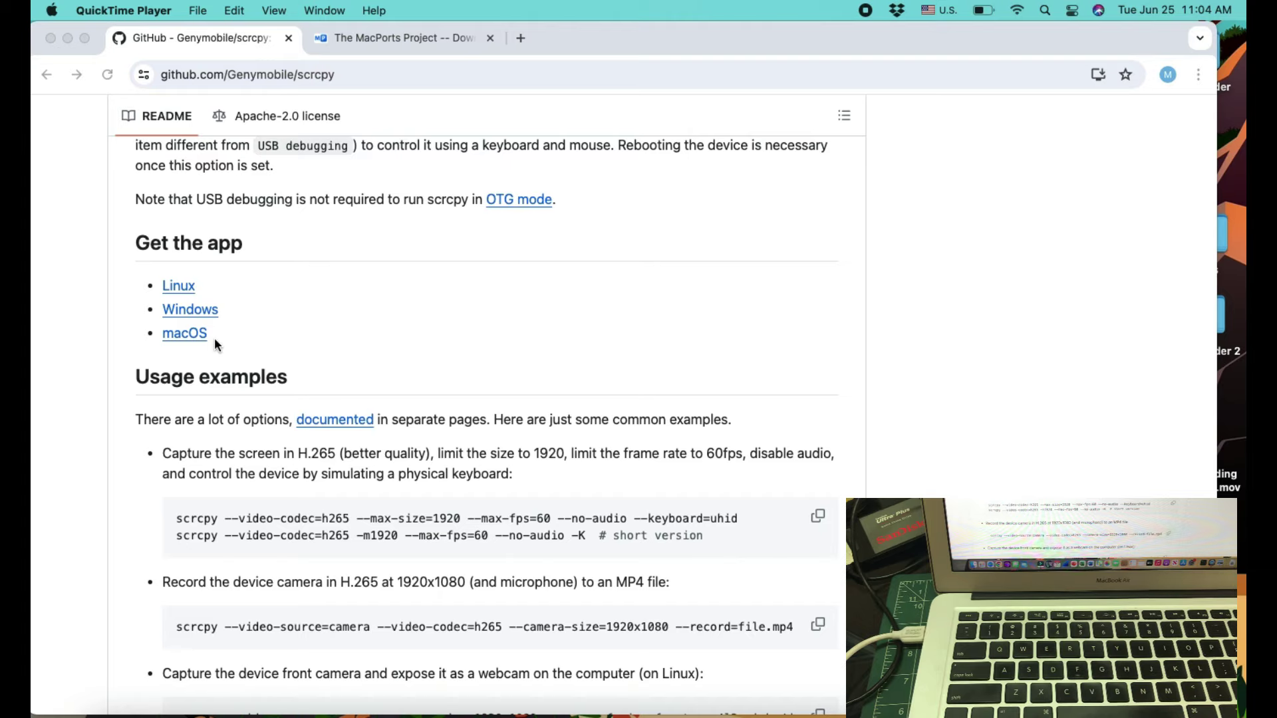
# Open a Terminal window from the Dock, then bring up the MacPorts installation page in Chrome.
pyautogui.moveTo(931, 715)
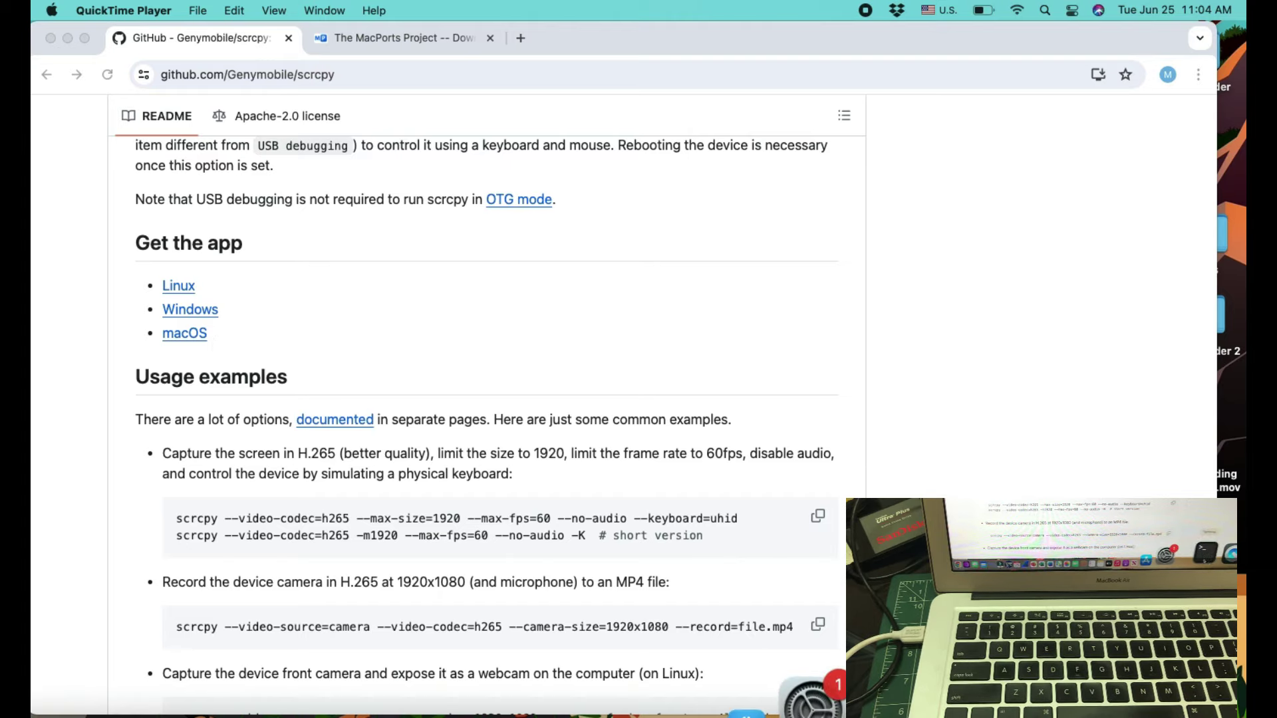
pyautogui.click(931, 715)
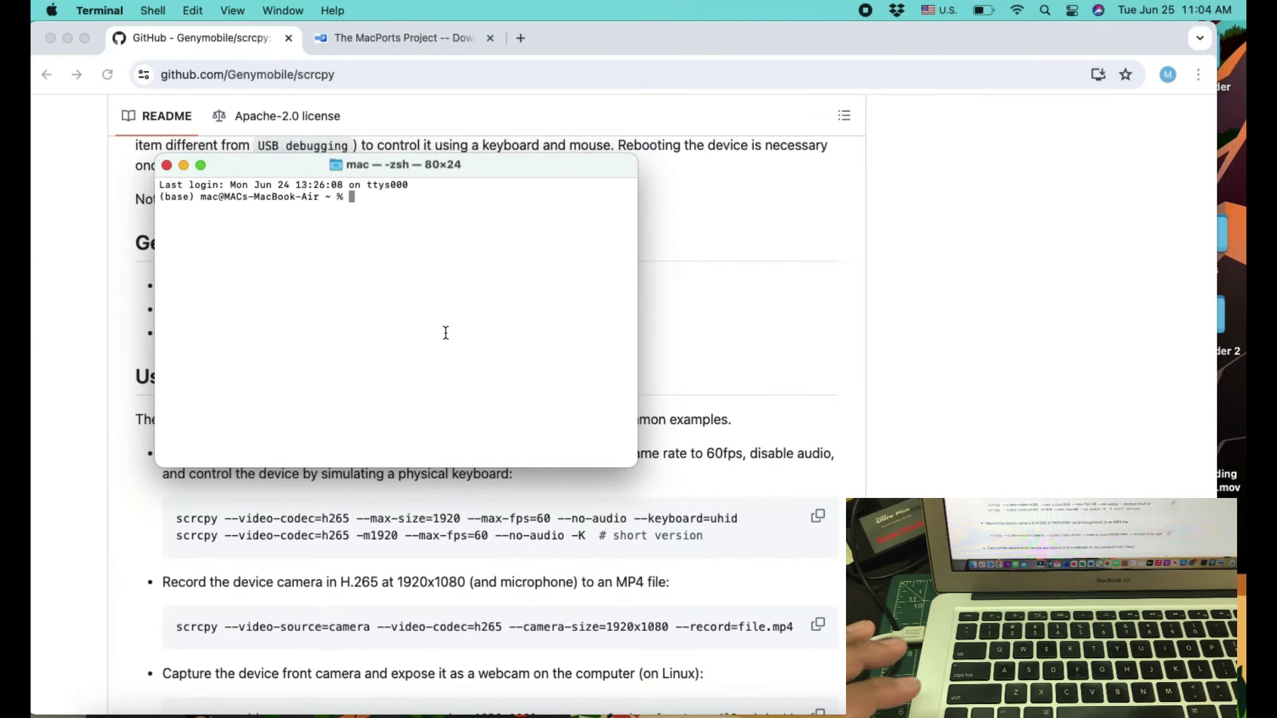
pyautogui.click(405, 37)
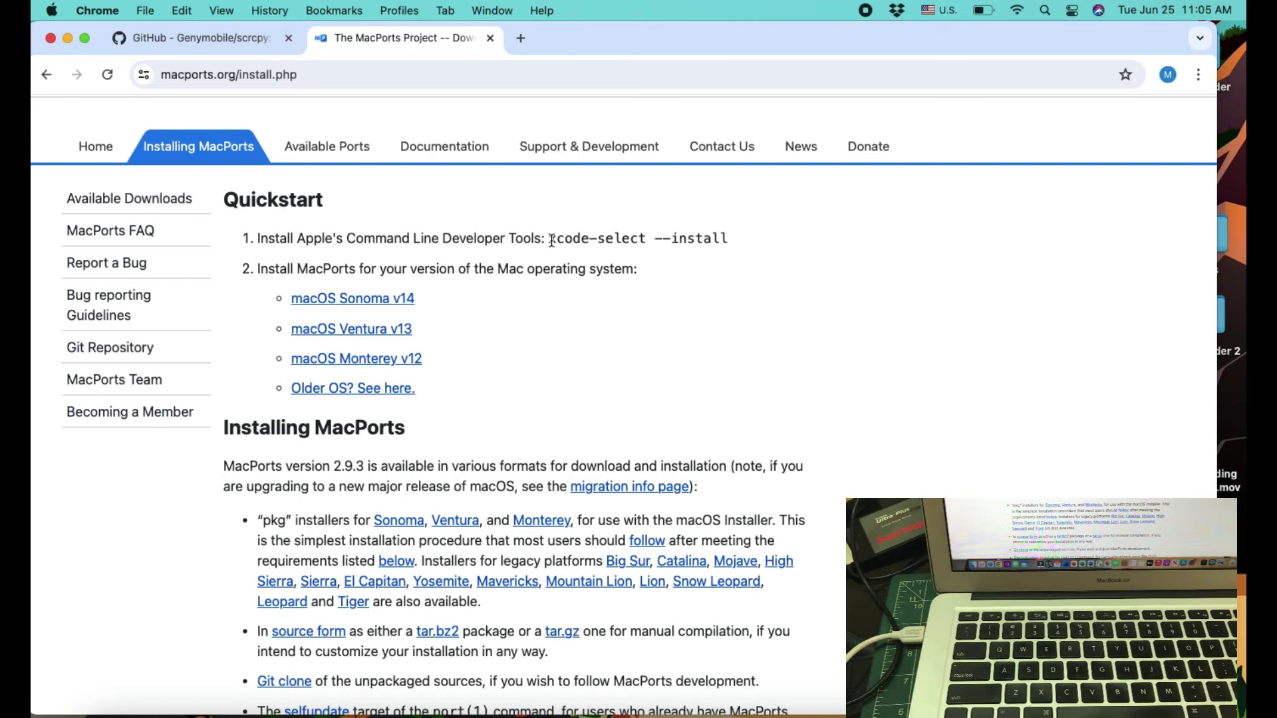
# Copy the xcode-select --install command from the MacPorts Quickstart and go back to Terminal.
pyautogui.moveTo(551, 239); pyautogui.dragTo(718, 257)
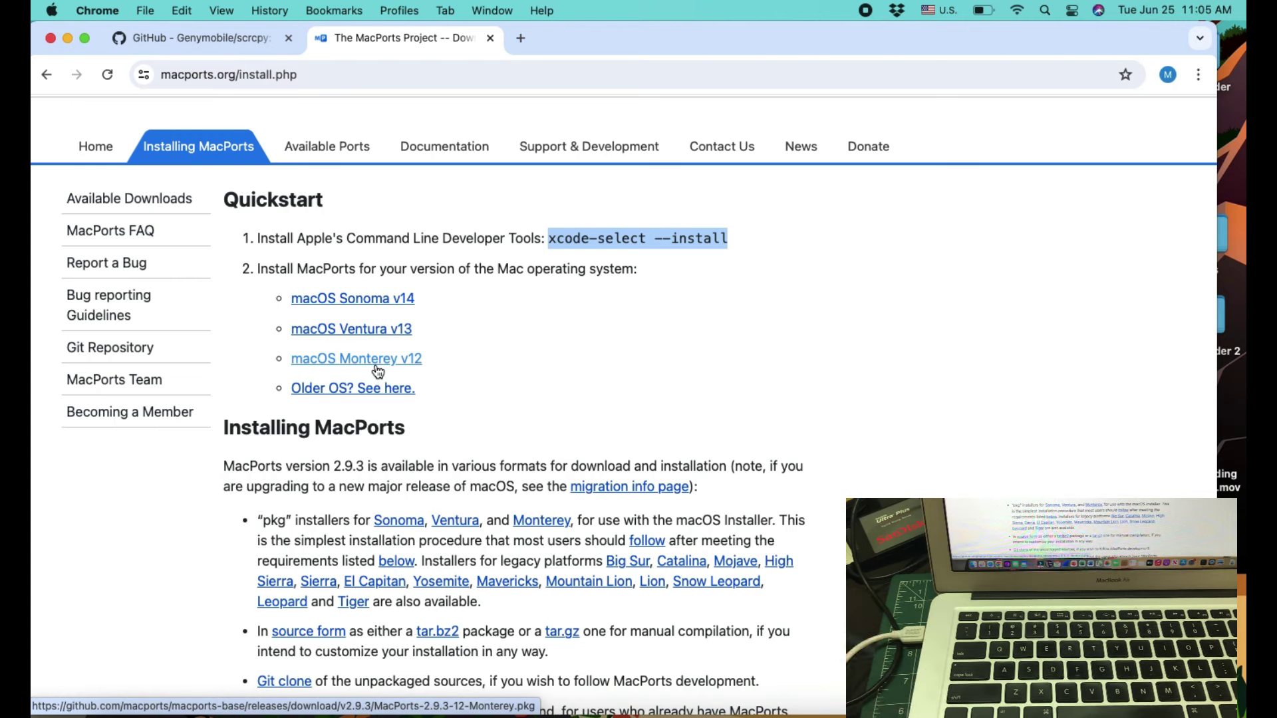
pyautogui.rightClick(609, 244)
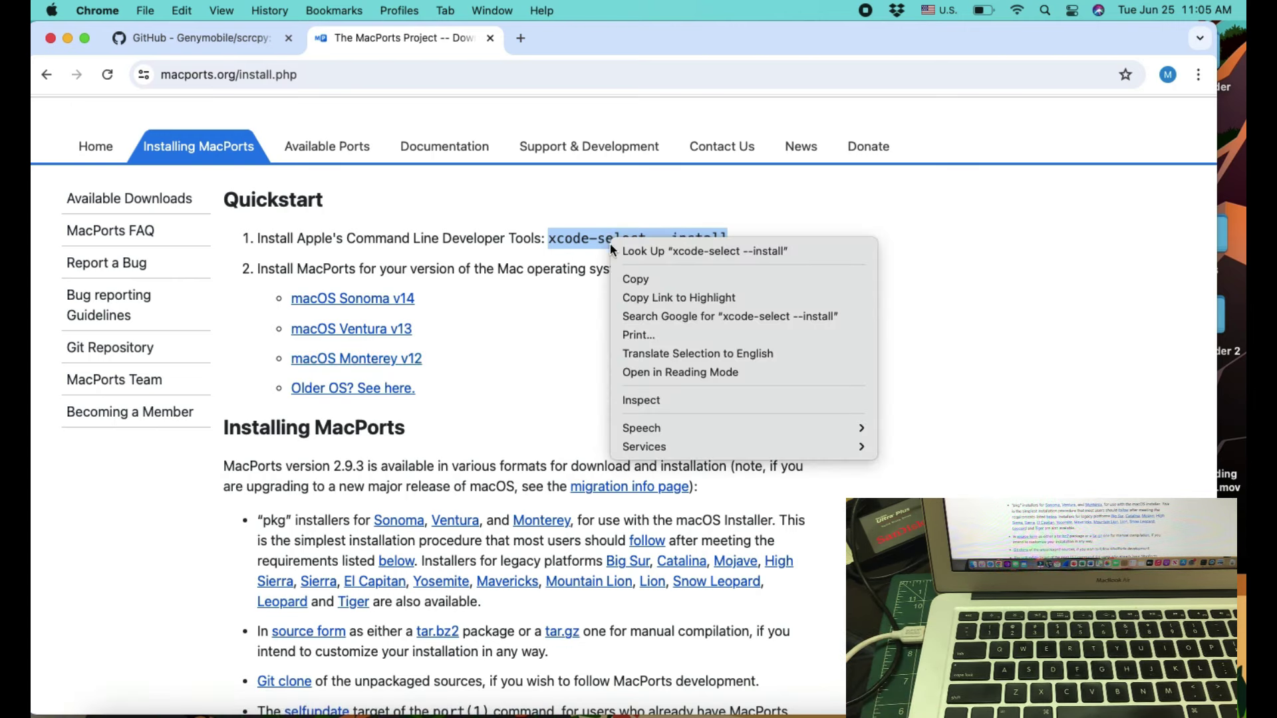
pyautogui.click(705, 279)
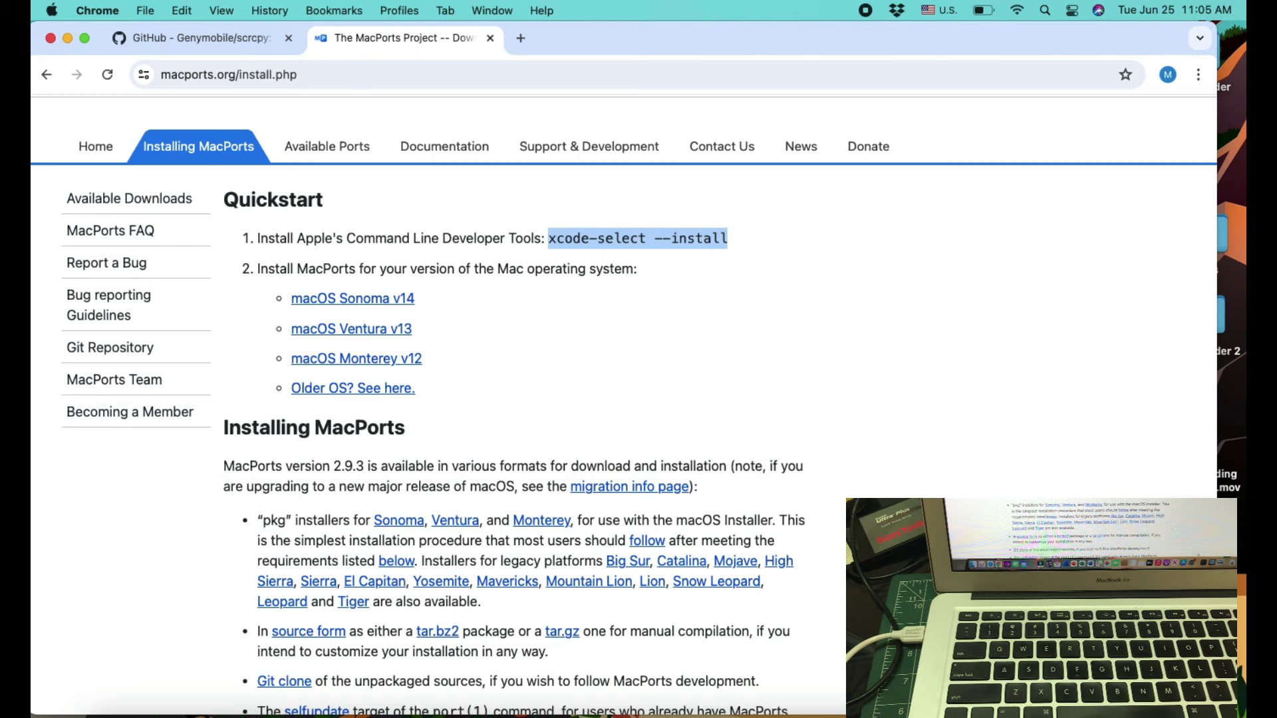
pyautogui.click(814, 695)
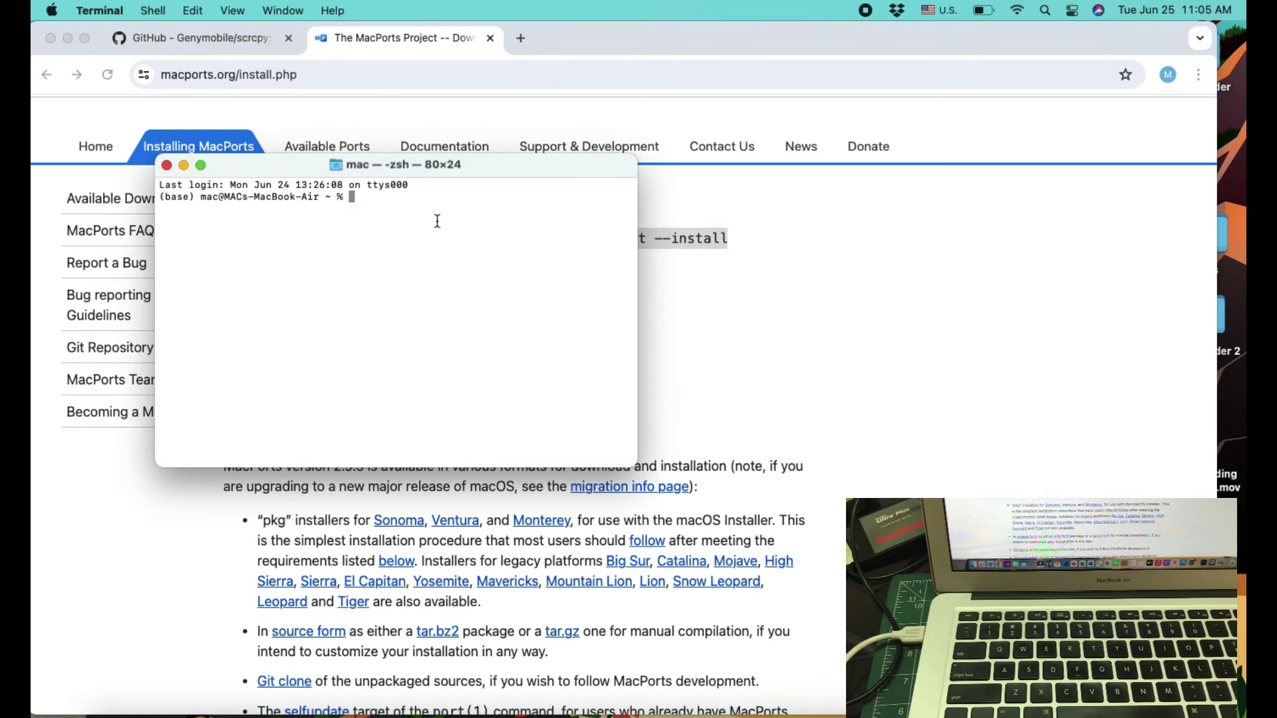
# Paste and run xcode-select --install, which reports the command line tools are already installed.
pyautogui.rightClick(416, 211)
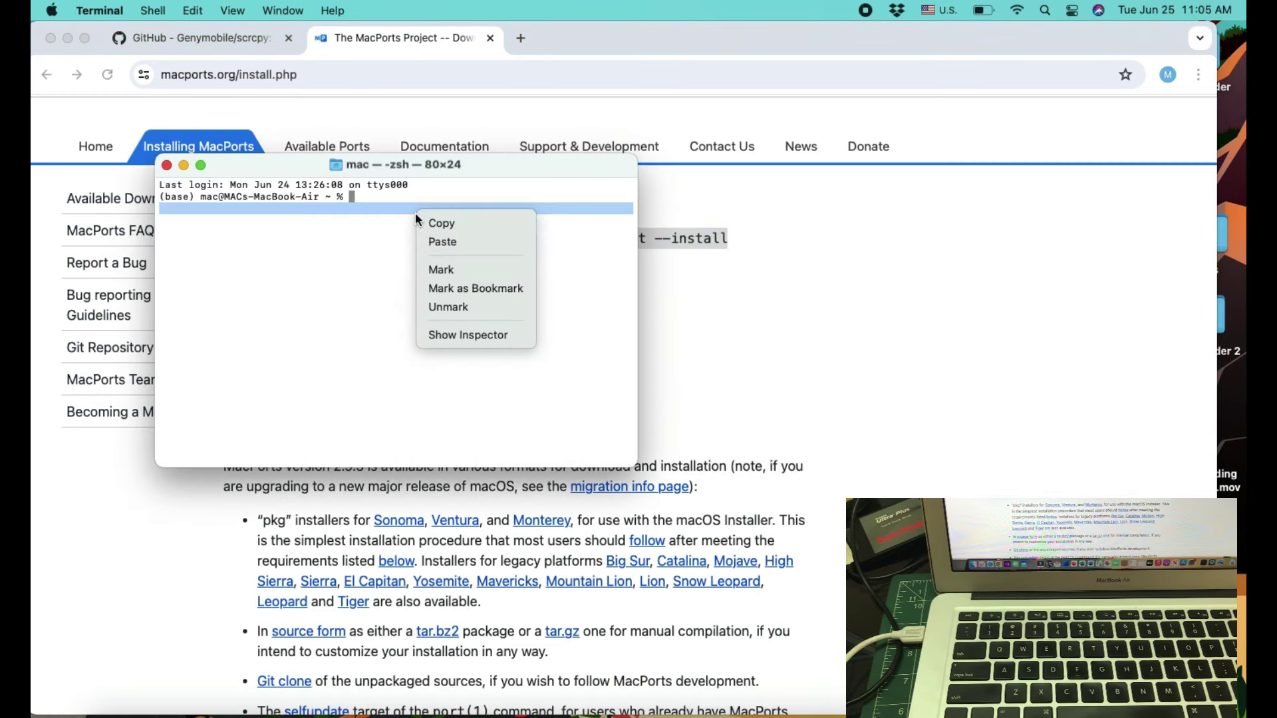
pyautogui.click(443, 242)
pyautogui.press('Return')
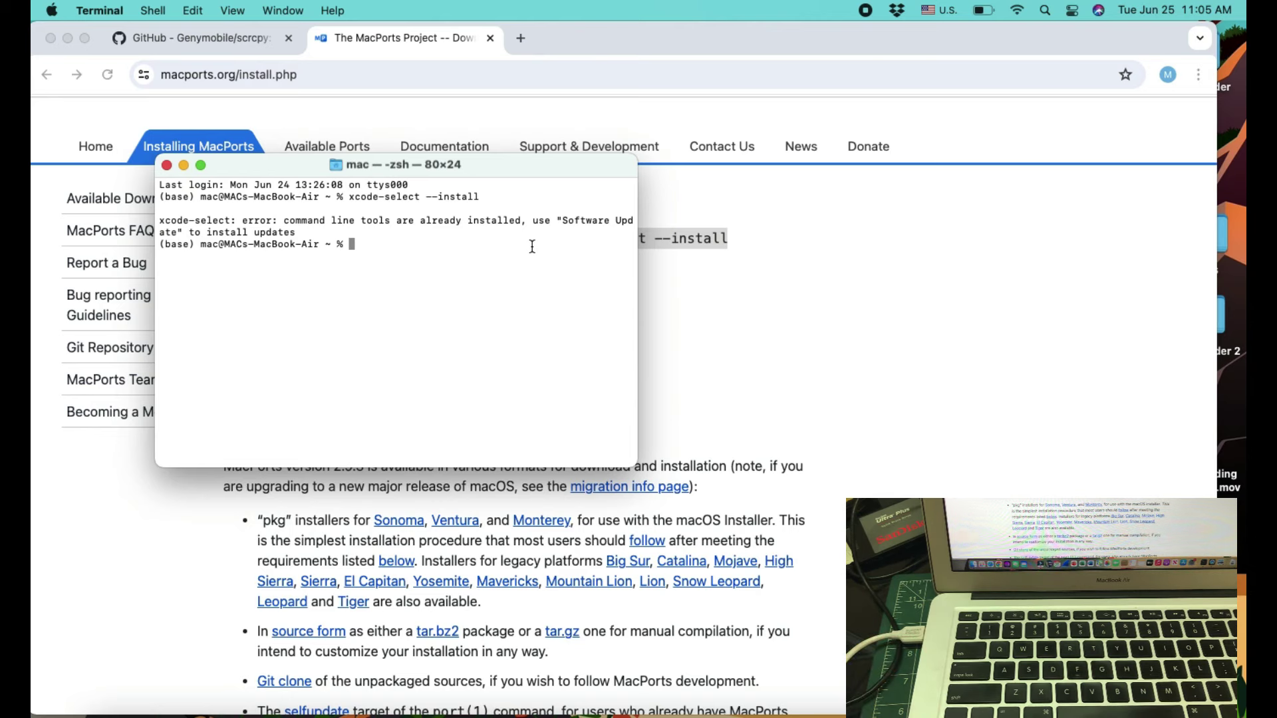
pyautogui.click(742, 288)
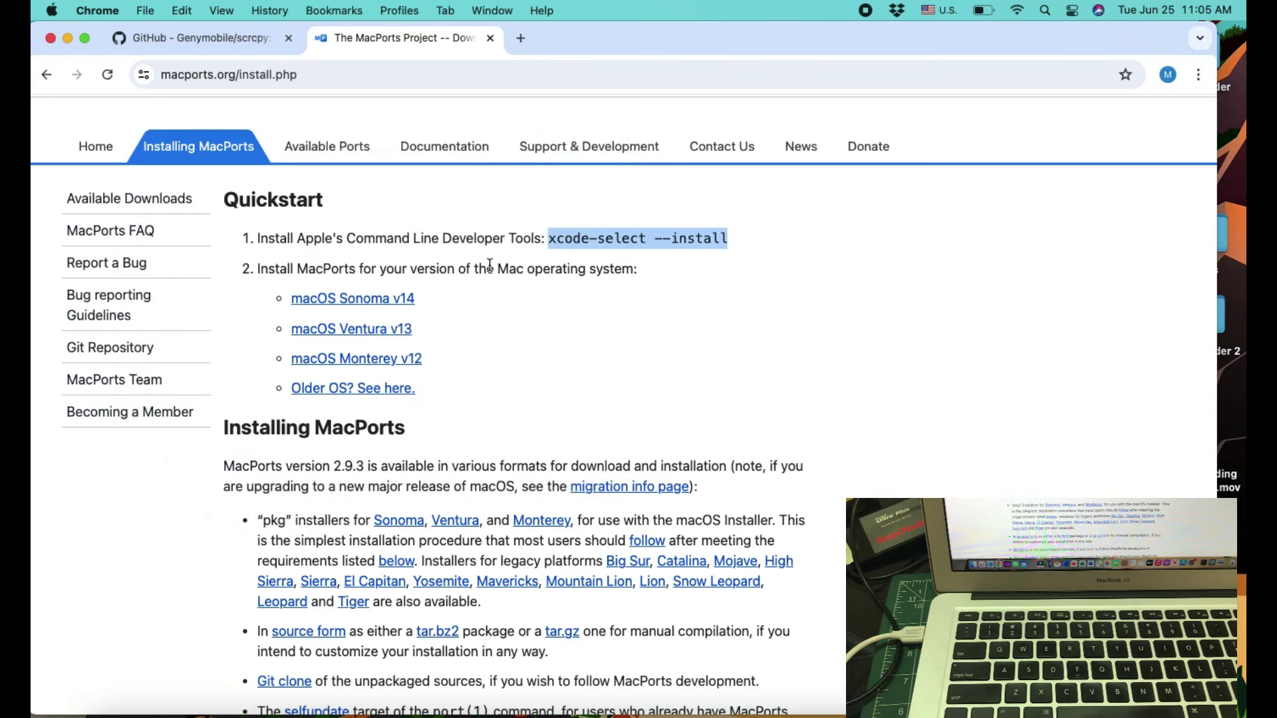
# Check the Mac's macOS version in About This Mac, then minimize that window.
pyautogui.click(53, 10)
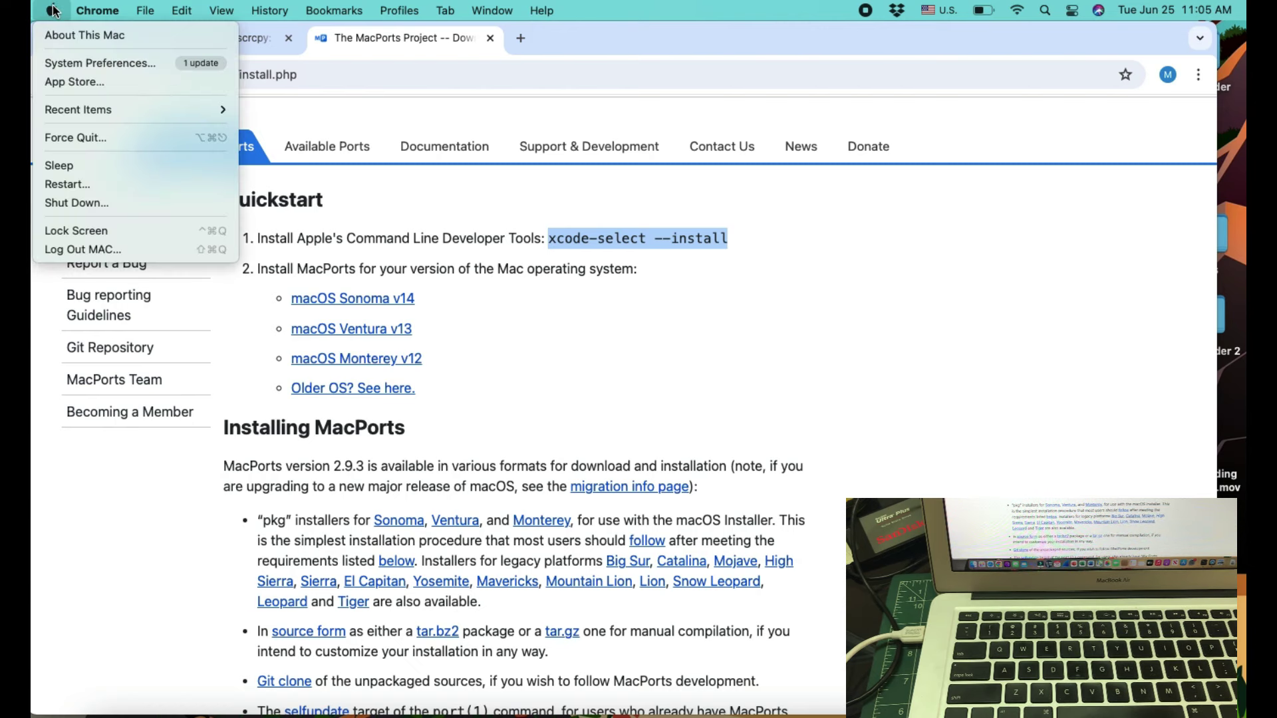
pyautogui.click(80, 35)
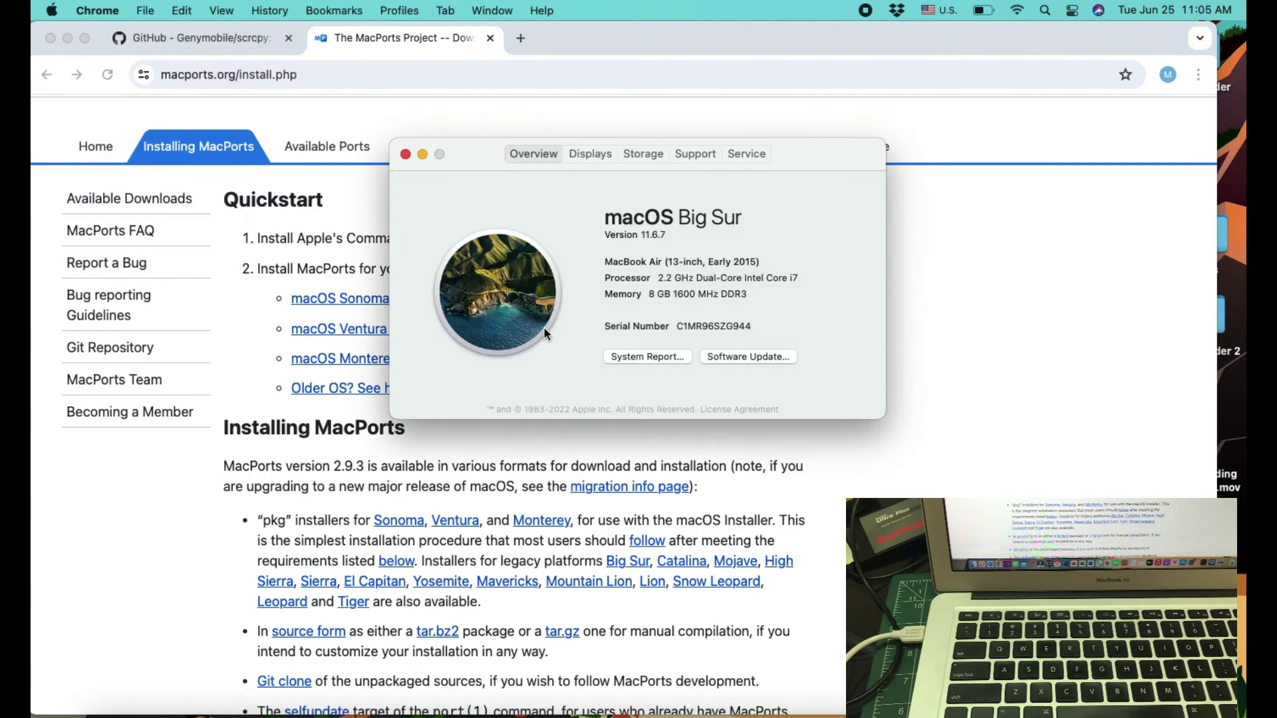
pyautogui.click(422, 155)
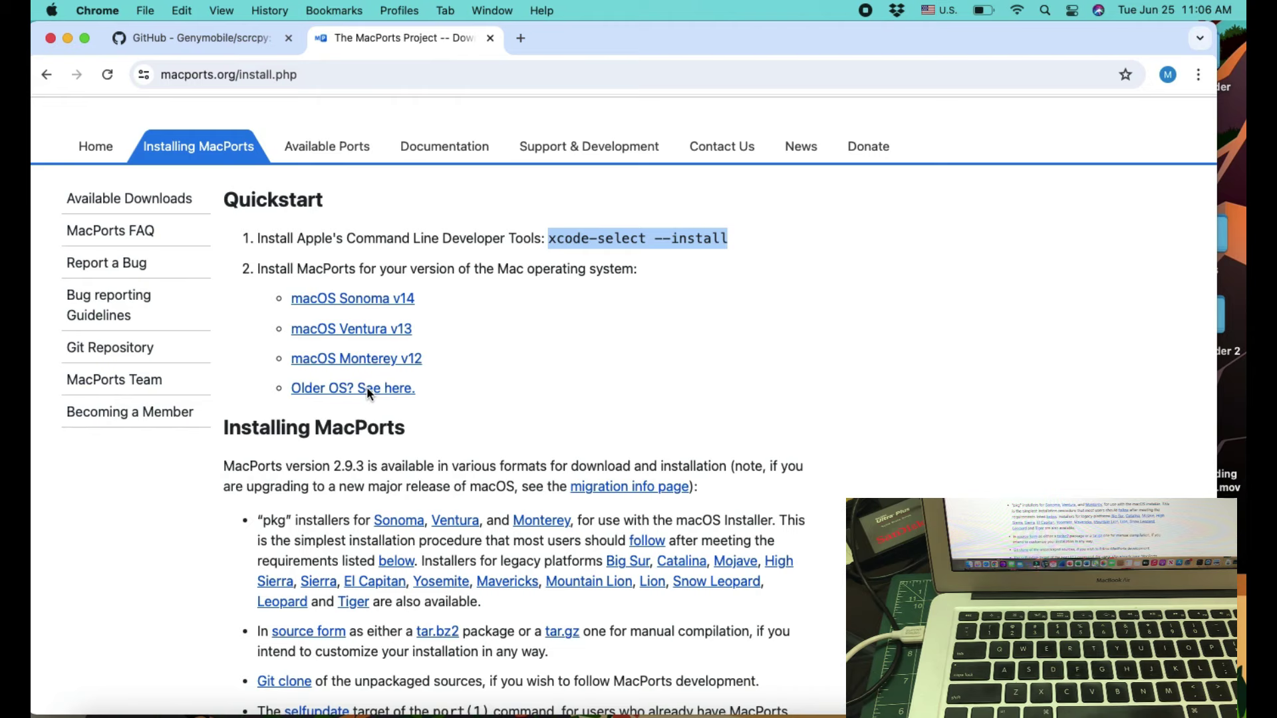
# Download the MacPorts-2.9.3-13-Ventura.pkg installer and check its progress in the downloads list.
pyautogui.click(374, 329)
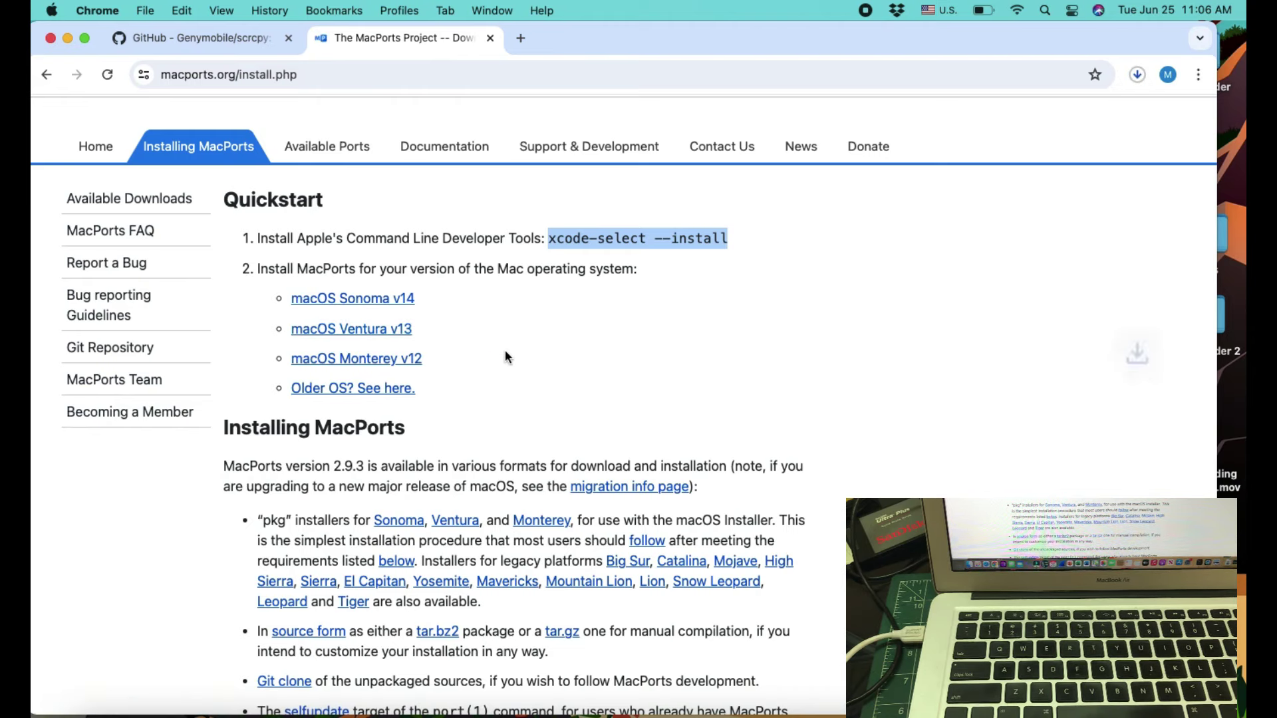
pyautogui.click(1136, 74)
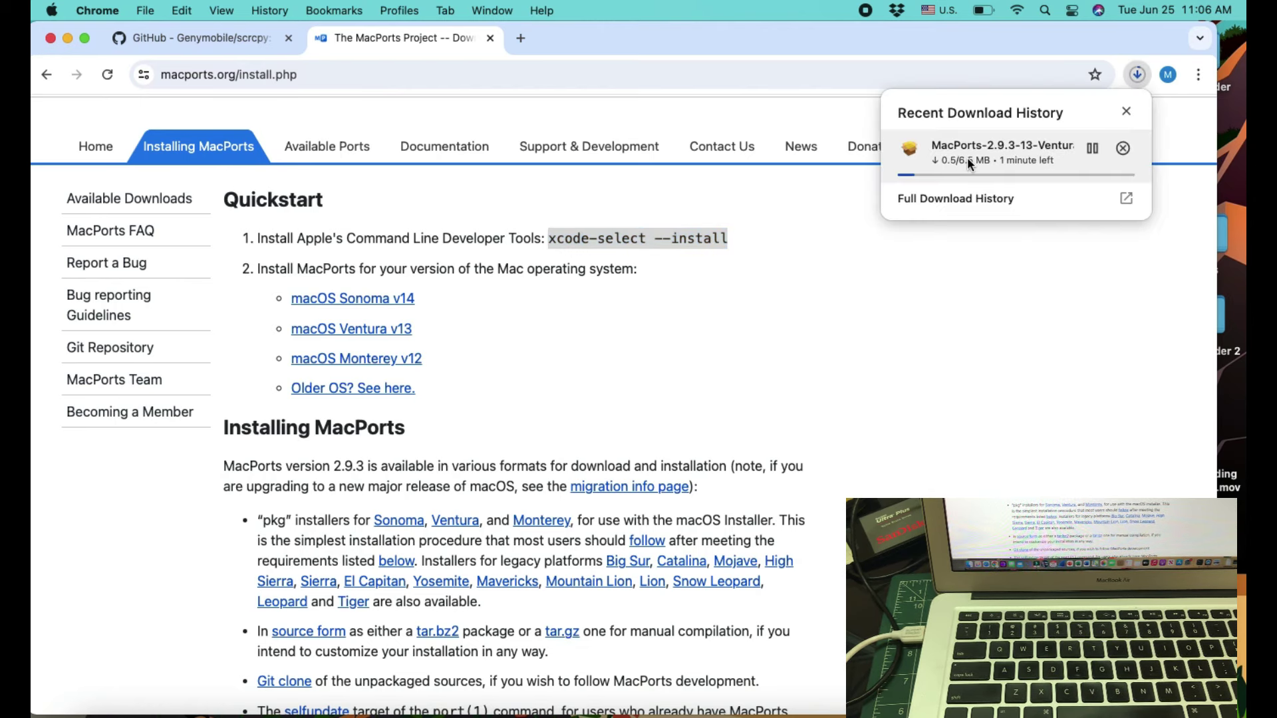
pyautogui.click(1126, 111)
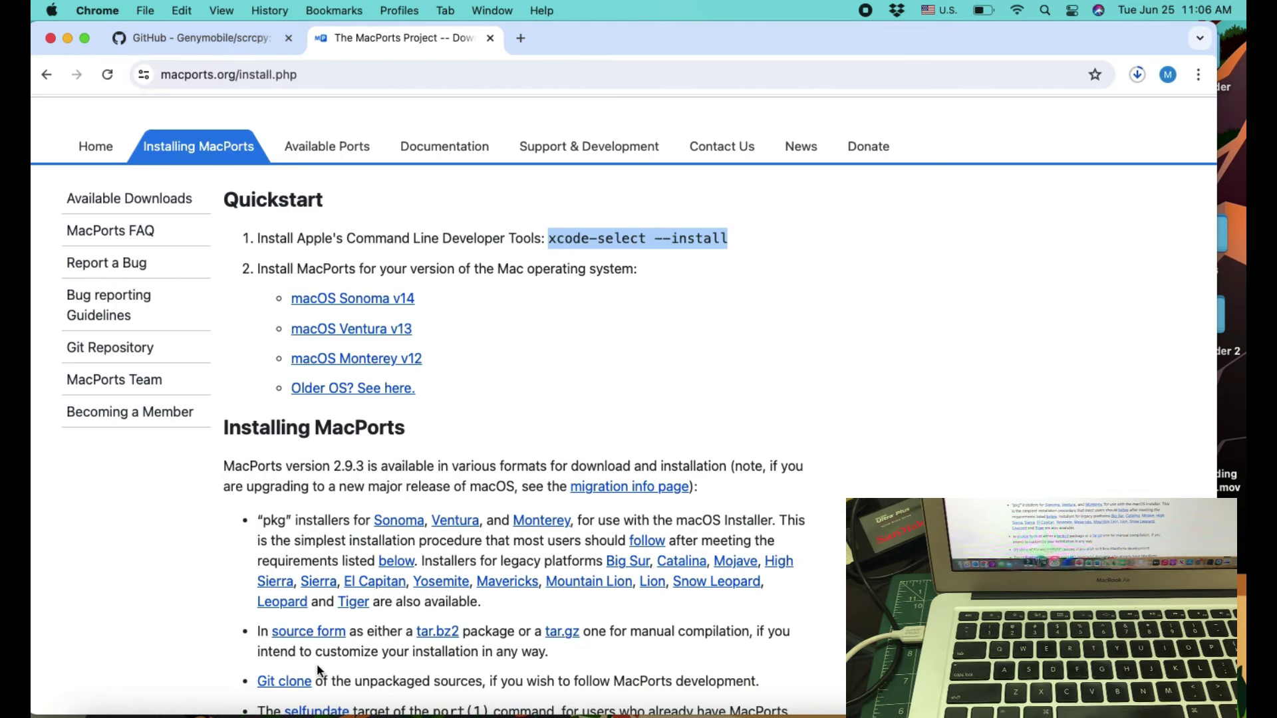
pyautogui.click(764, 708)
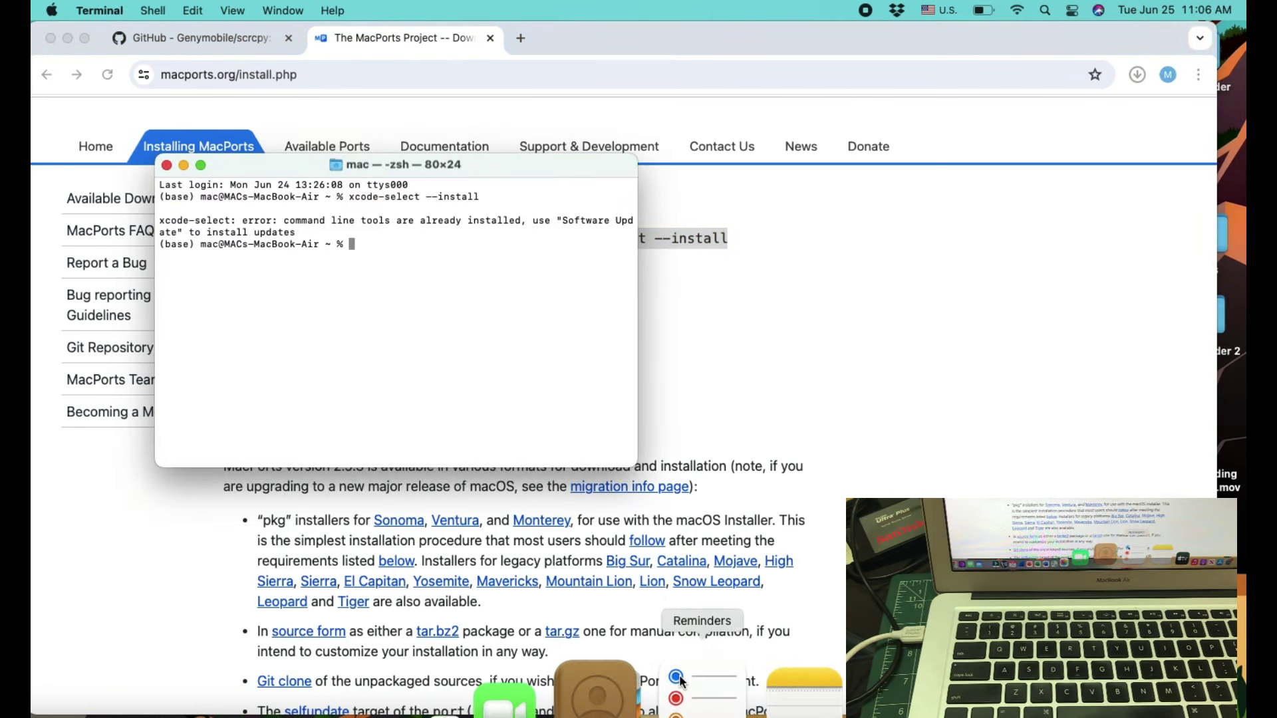
# Enlarge the Terminal window and run sudo port install scrcpy, fixing the 'instsll' typo.
pyautogui.write('sud')
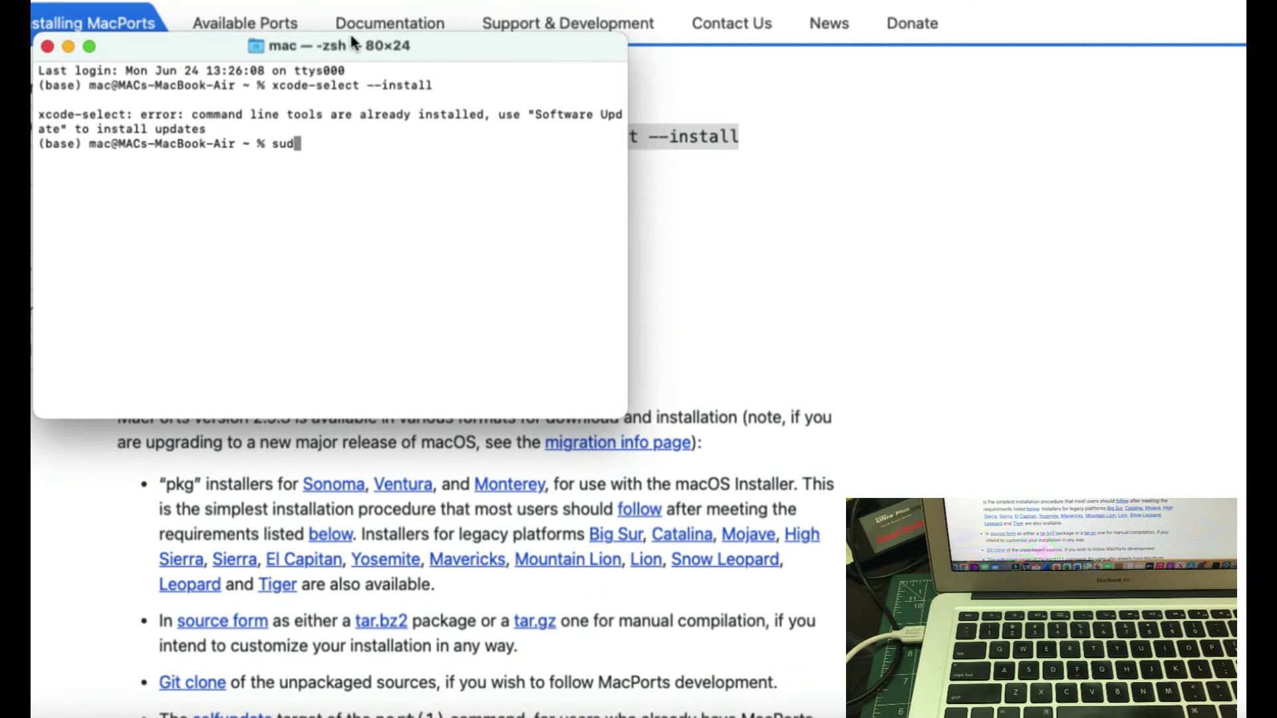
pyautogui.moveTo(349, 35); pyautogui.dragTo(539, 116)
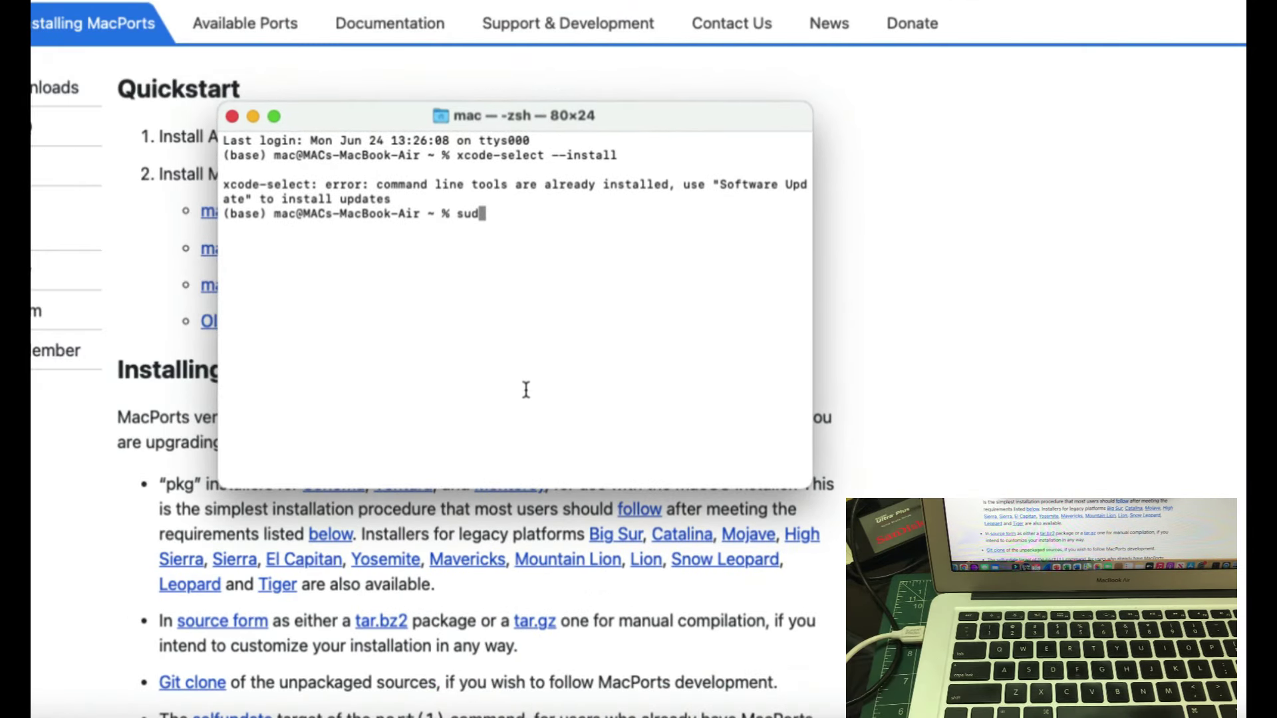
pyautogui.moveTo(806, 486); pyautogui.dragTo(1097, 691)
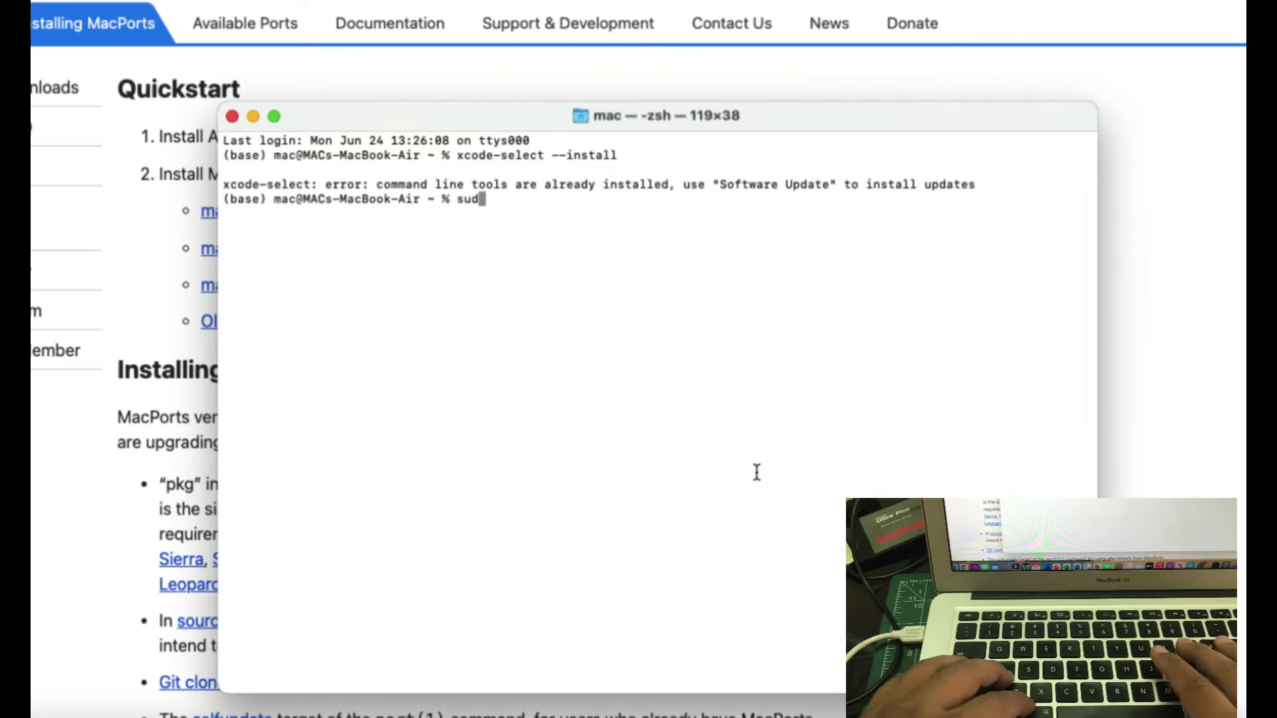
pyautogui.write('o po')
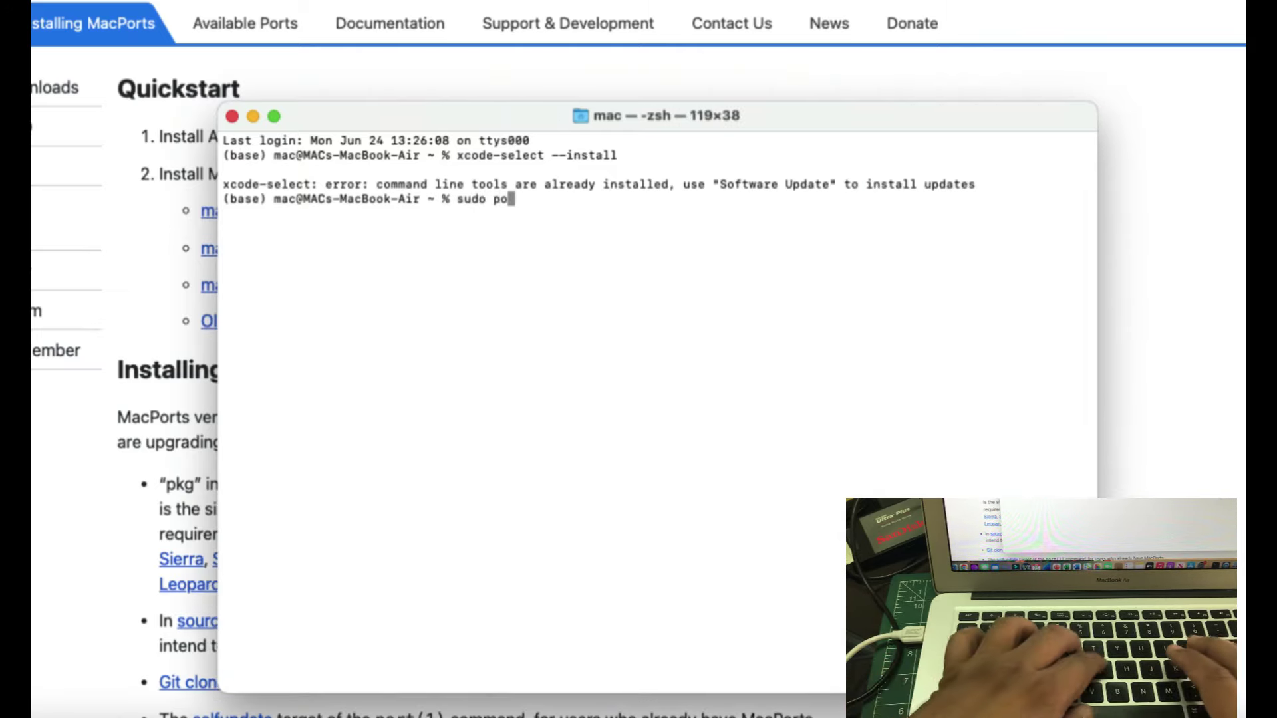
pyautogui.write('rt instsll')
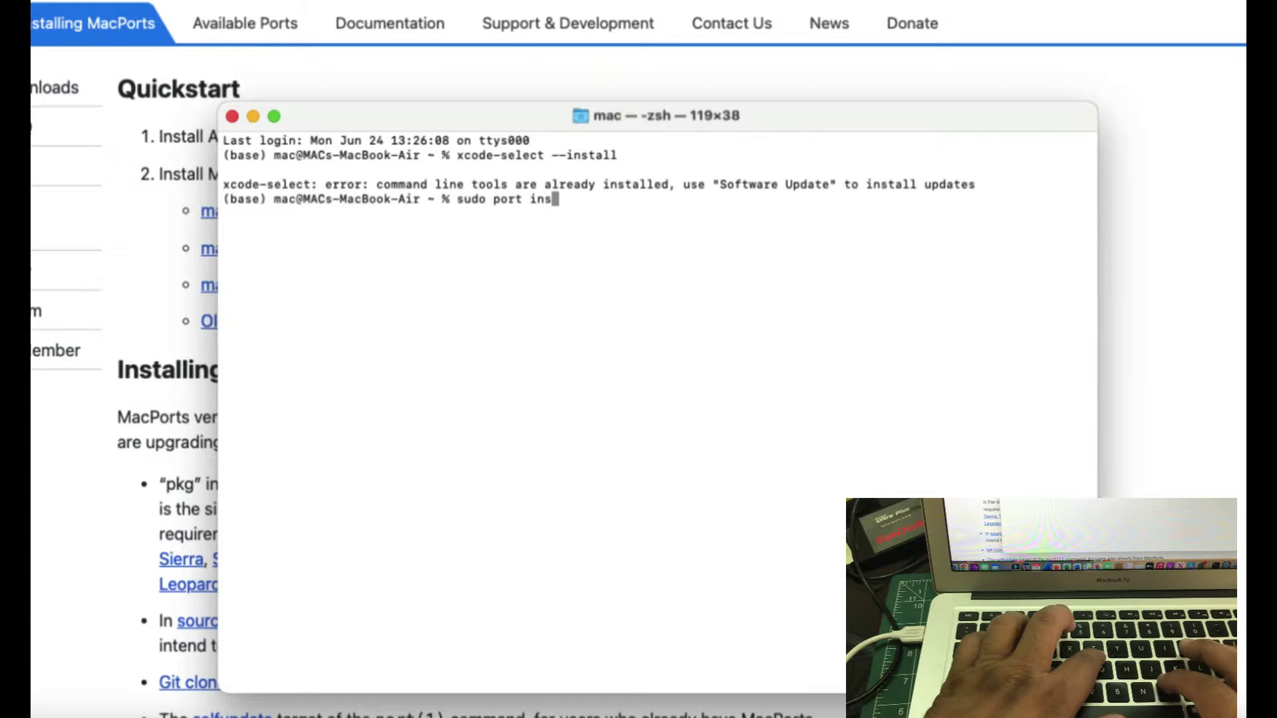
pyautogui.press('BackSpace')
pyautogui.press('BackSpace')
pyautogui.press('BackSpace')
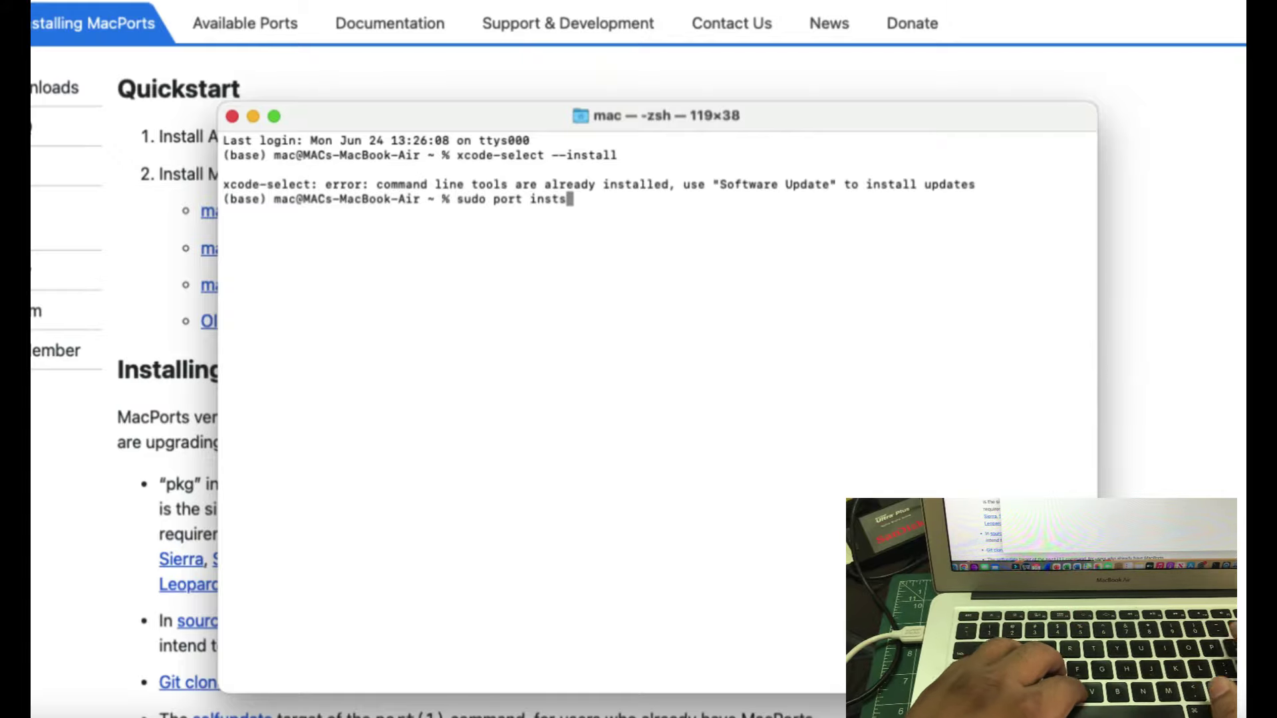
pyautogui.write('all')
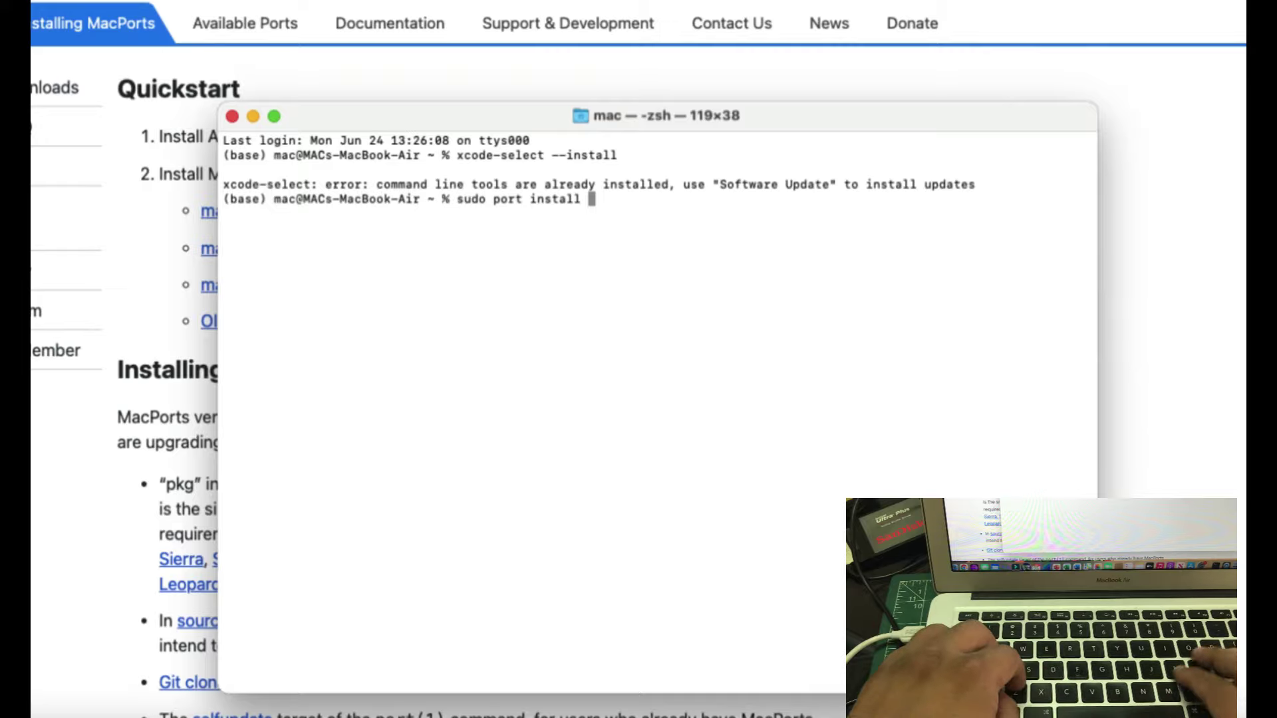
pyautogui.write(' scr')
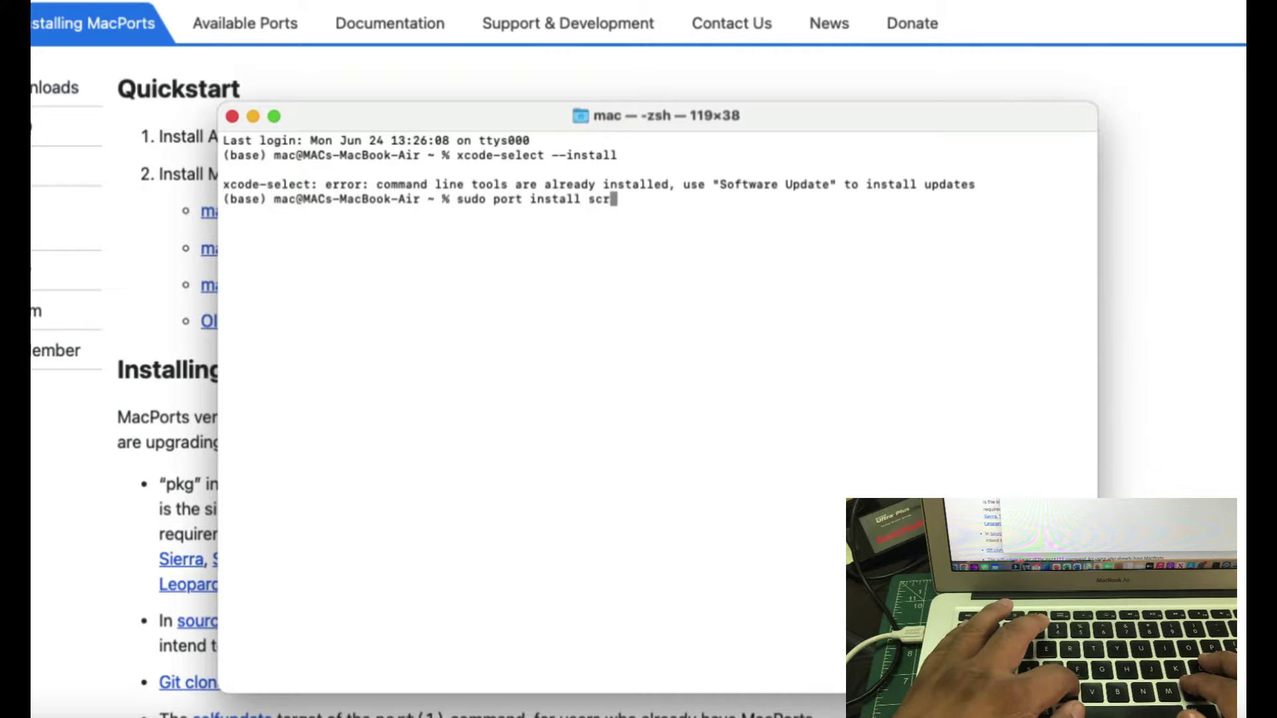
pyautogui.write('cpy')
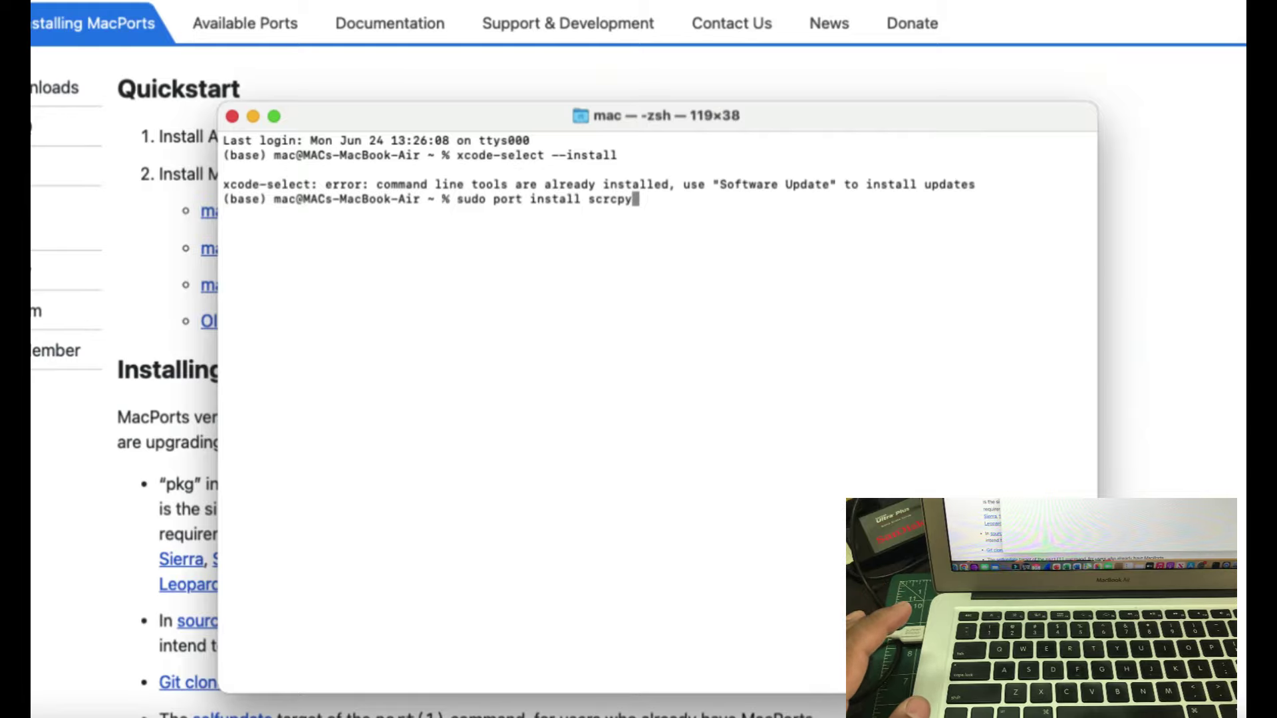
pyautogui.press('Return')
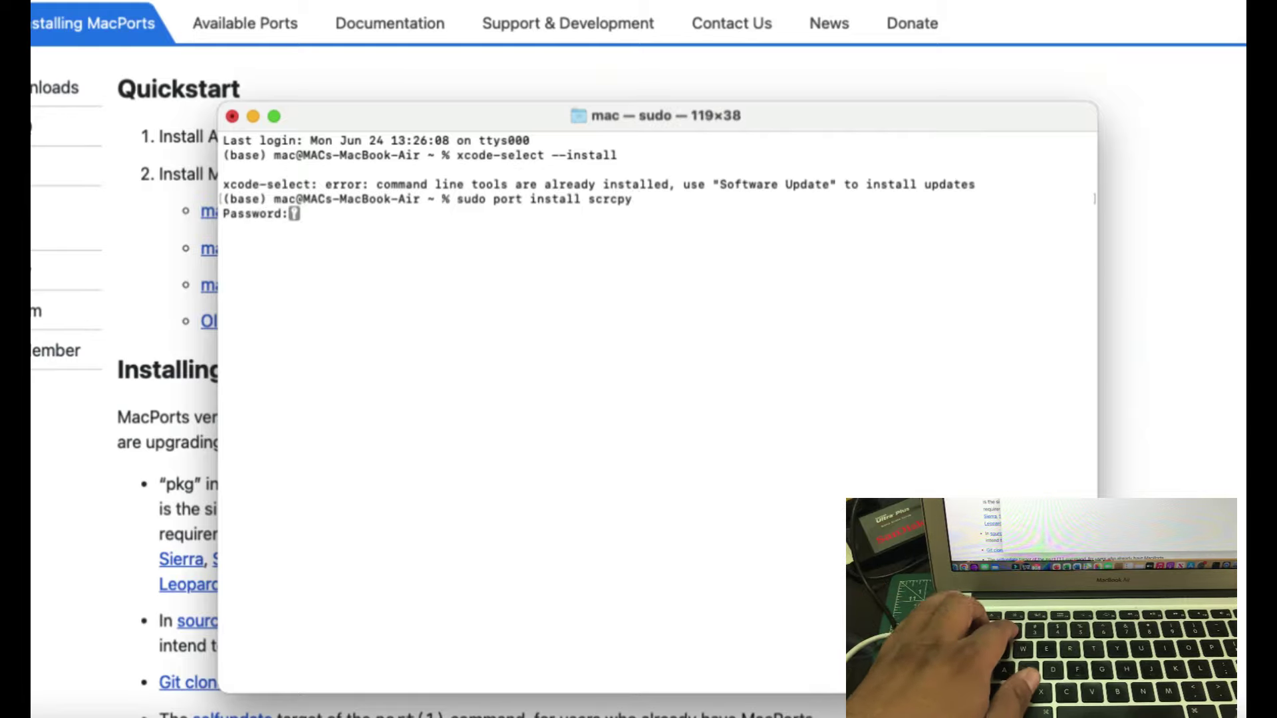
# Submit the administrator password to finish the install, then run scrcpy, which reports the device unauthorized.
pyautogui.press('Return')
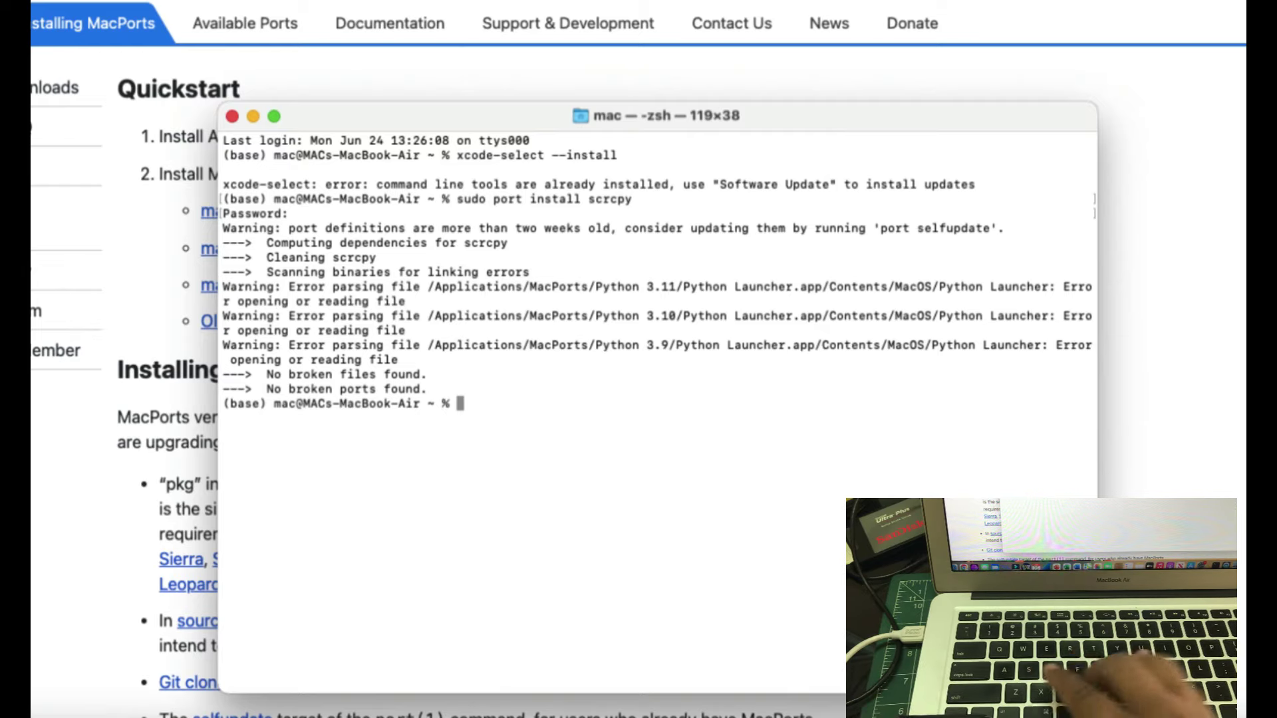
pyautogui.write('s')
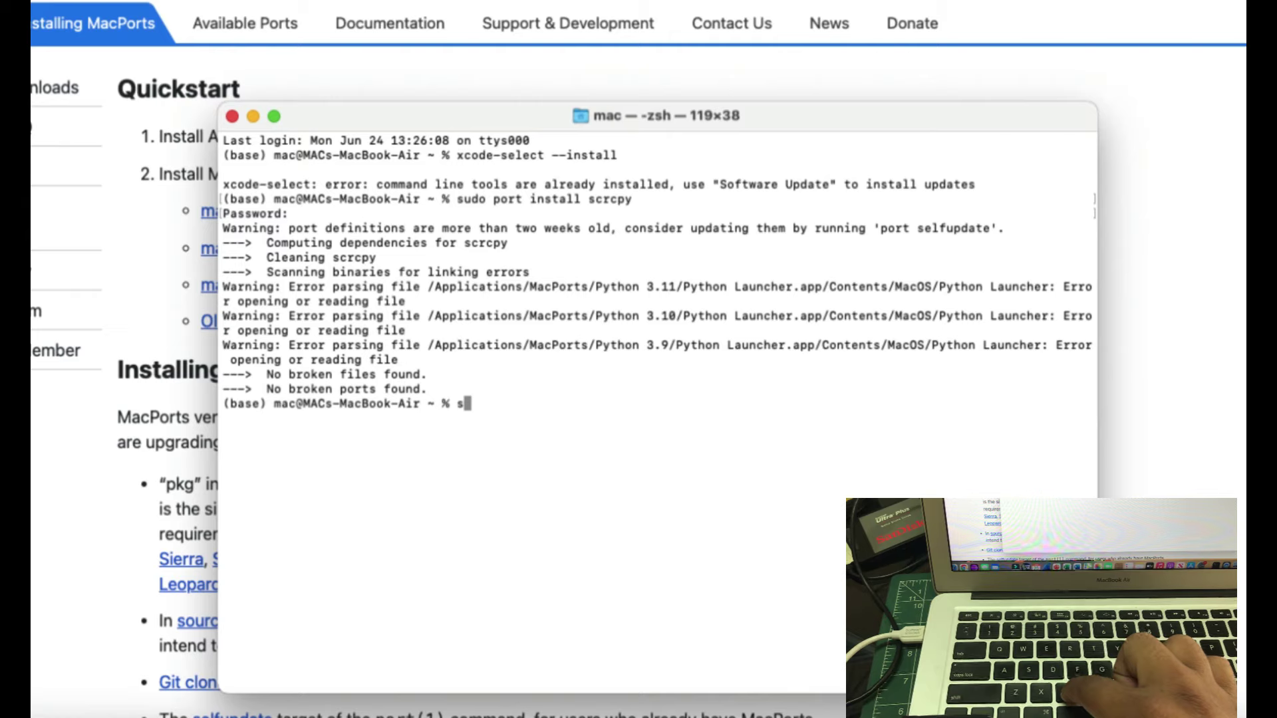
pyautogui.write('crc')
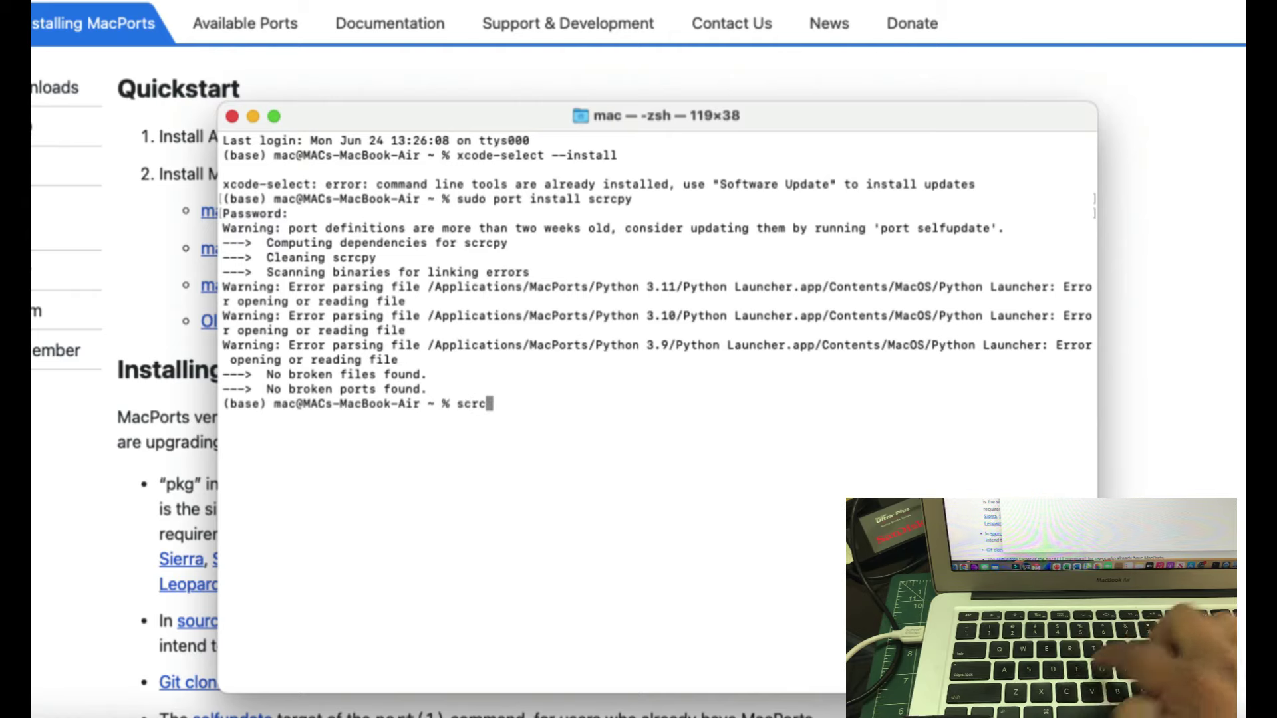
pyautogui.write('py')
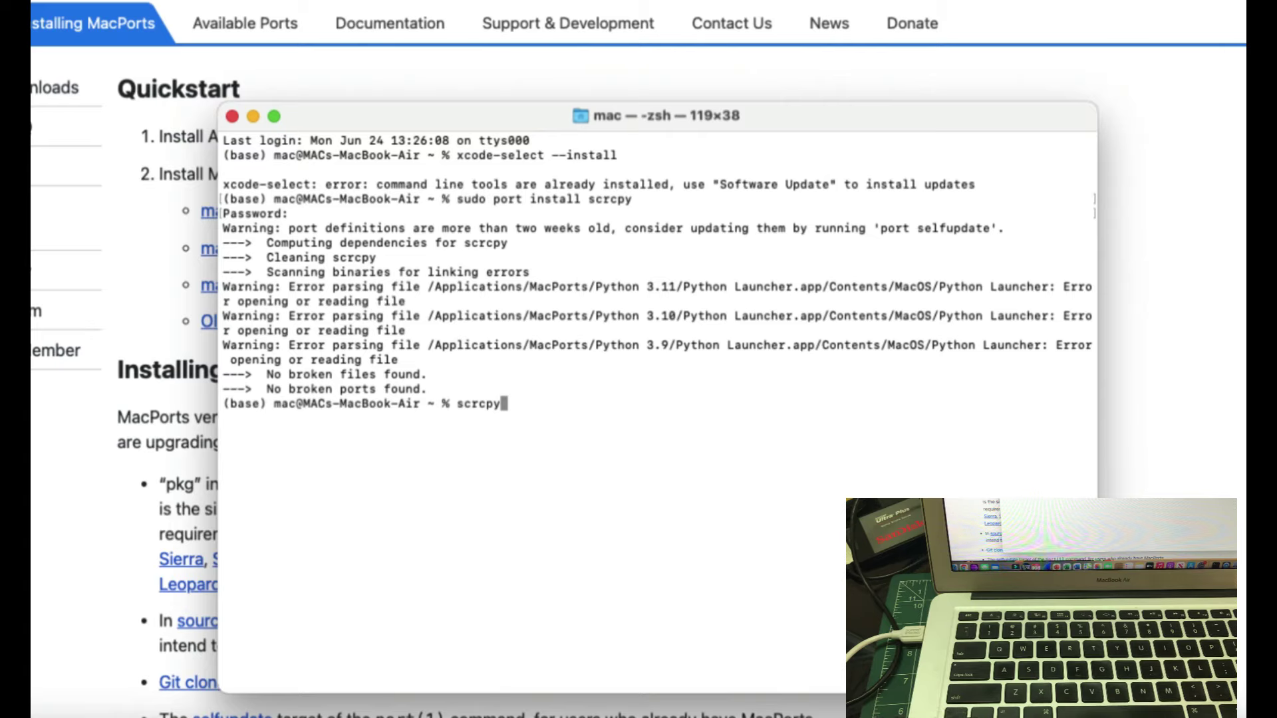
pyautogui.press('Return')
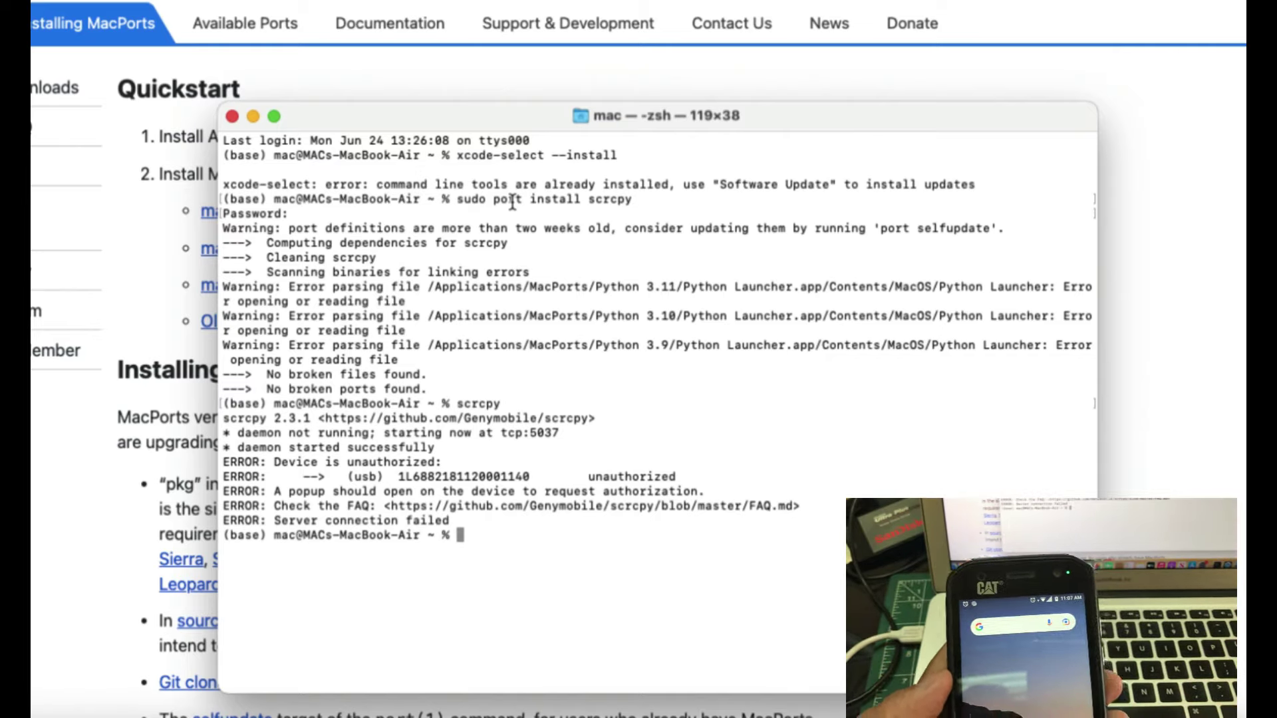
# Rerun scrcpy from command history twice until the S48c phone's mirror window opens.
pyautogui.press('Up')
pyautogui.press('Return')
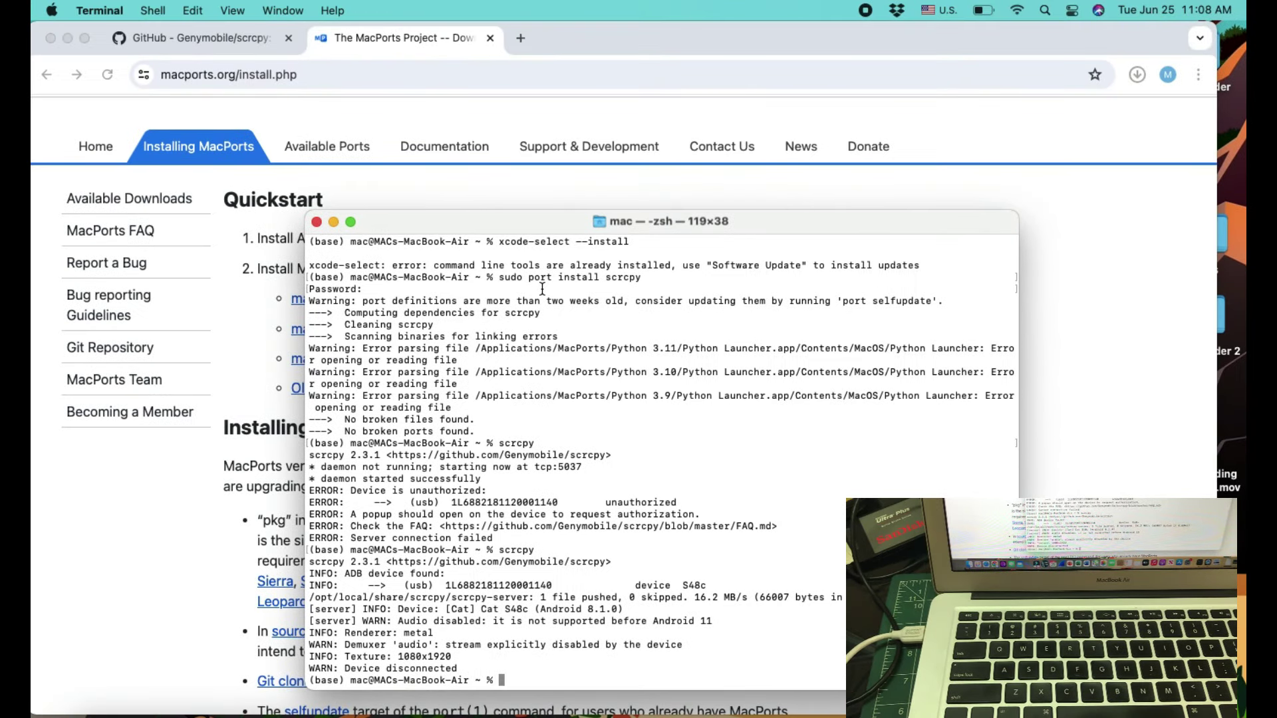
pyautogui.press('Up')
pyautogui.press('Return')
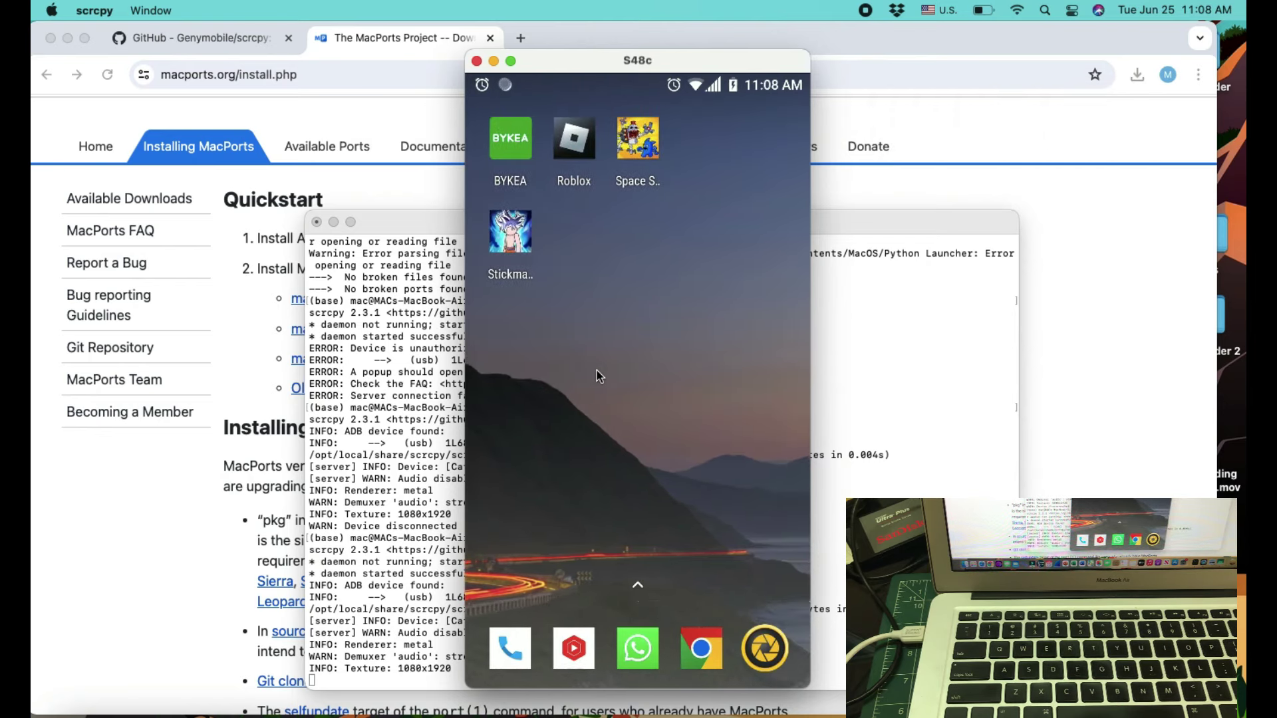
# Open the mirrored phone's app drawer and scroll up and down through its app list.
pyautogui.click(627, 585)
pyautogui.scroll(-2, 665, 379)
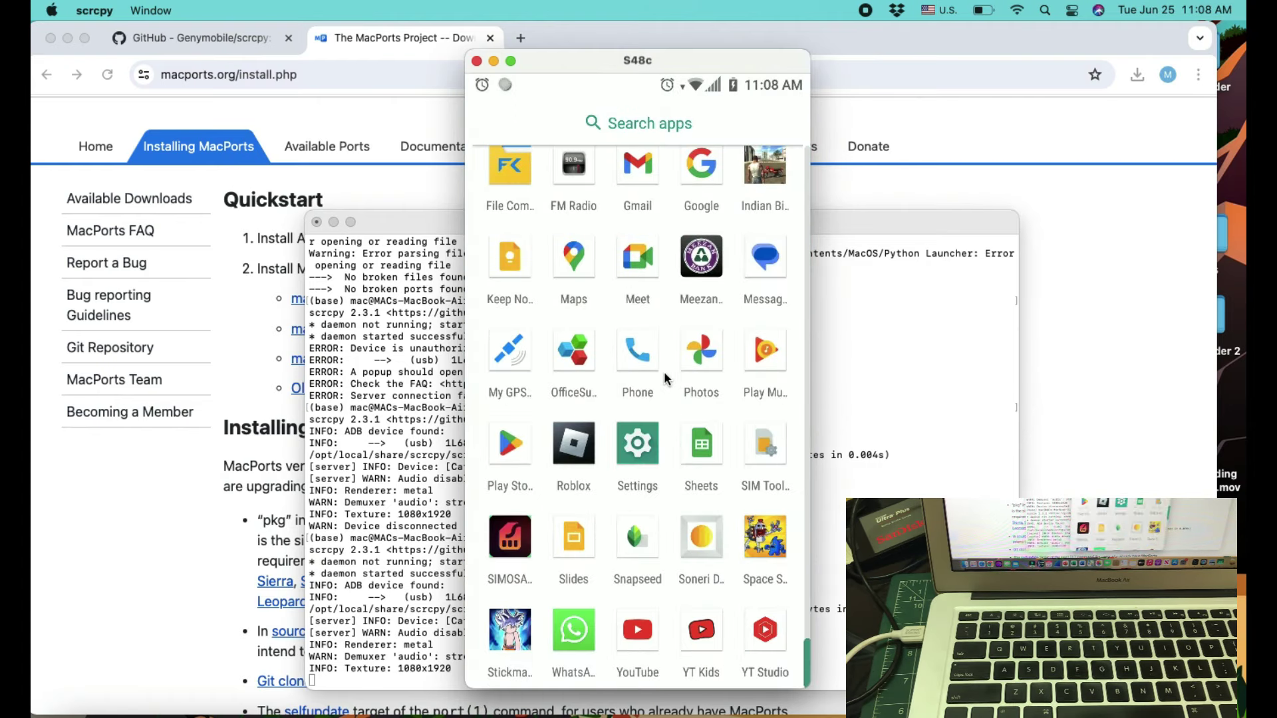
pyautogui.scroll(-3, 665, 379)
pyautogui.scroll(4, 665, 379)
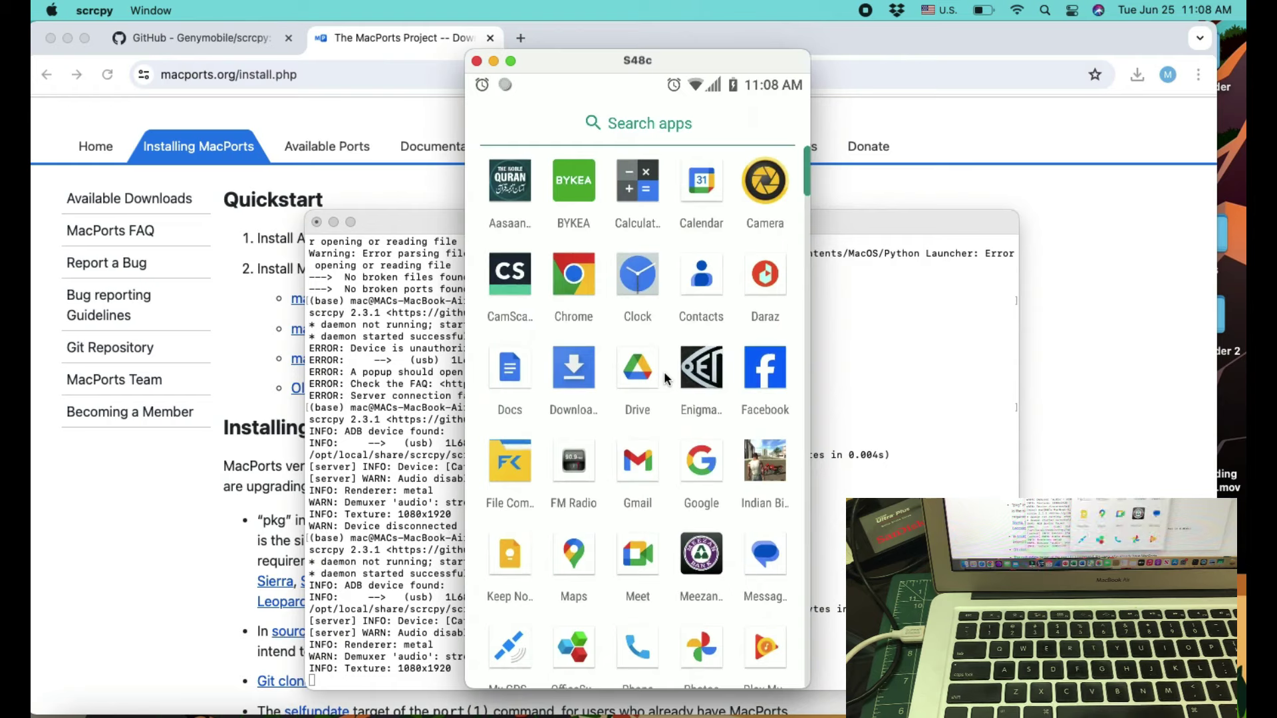
pyautogui.scroll(-3, 665, 377)
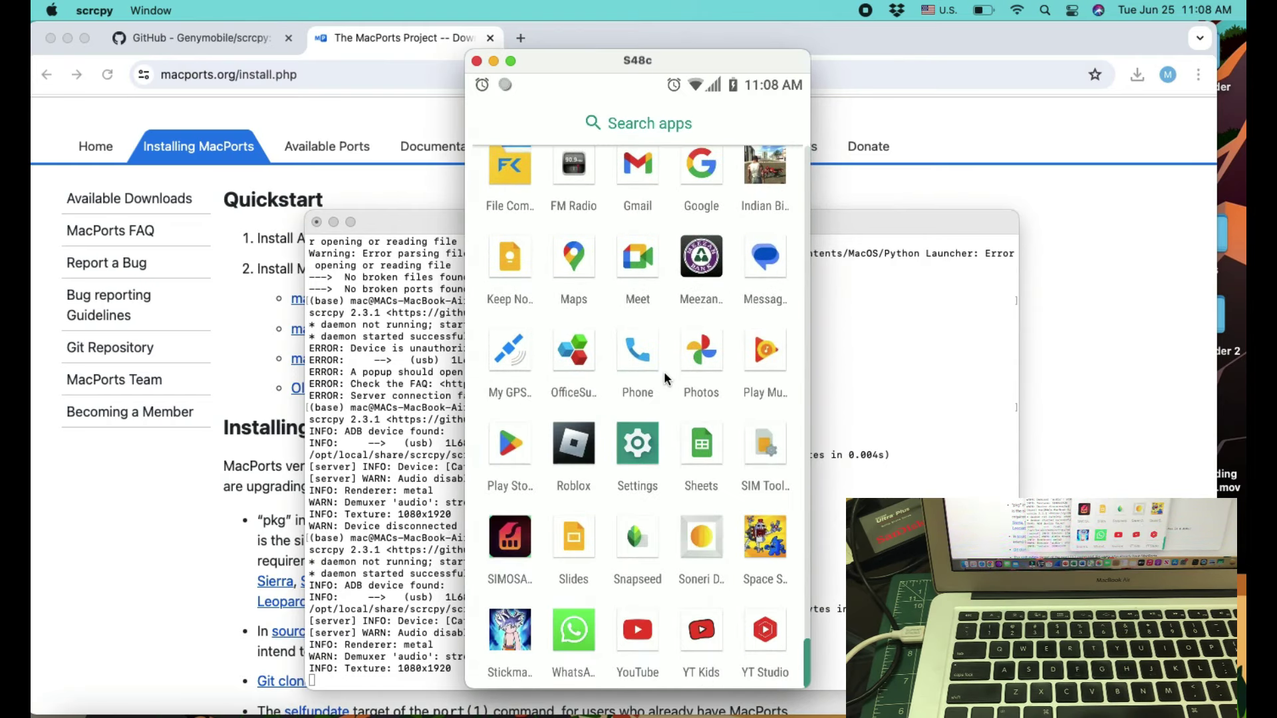
pyautogui.scroll(4, 665, 377)
pyautogui.scroll(-4, 615, 376)
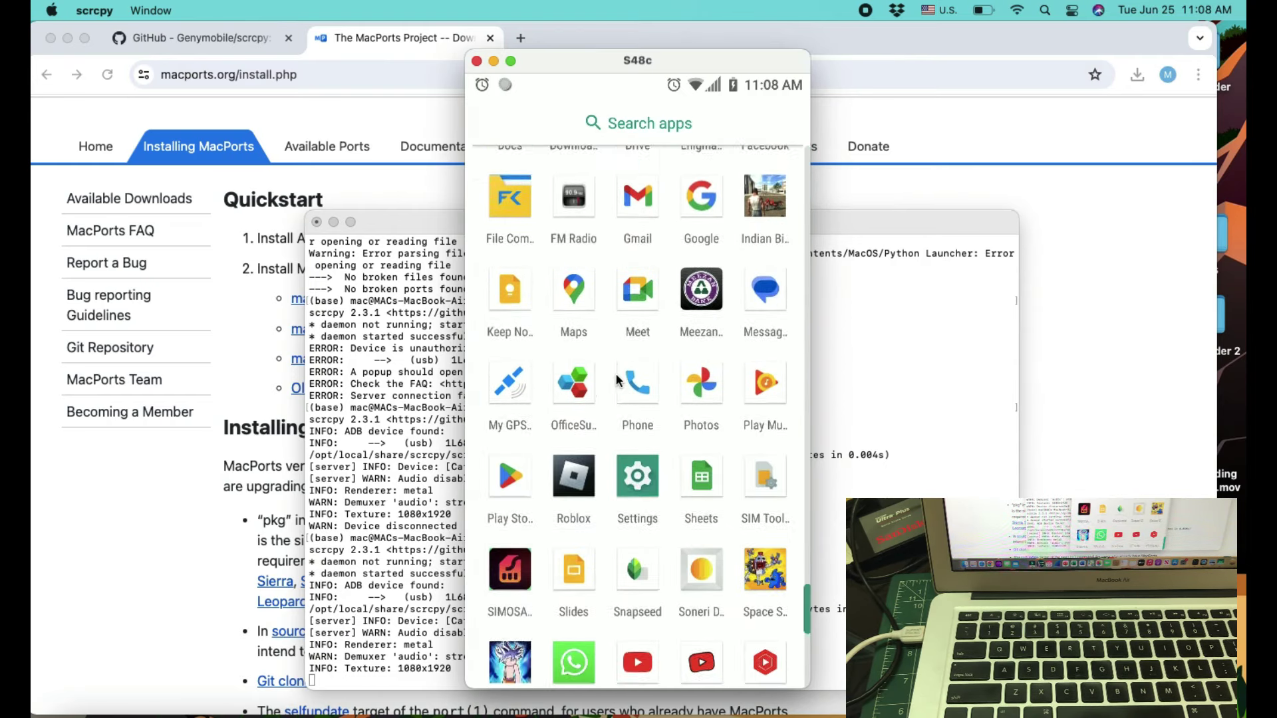
pyautogui.scroll(4, 616, 376)
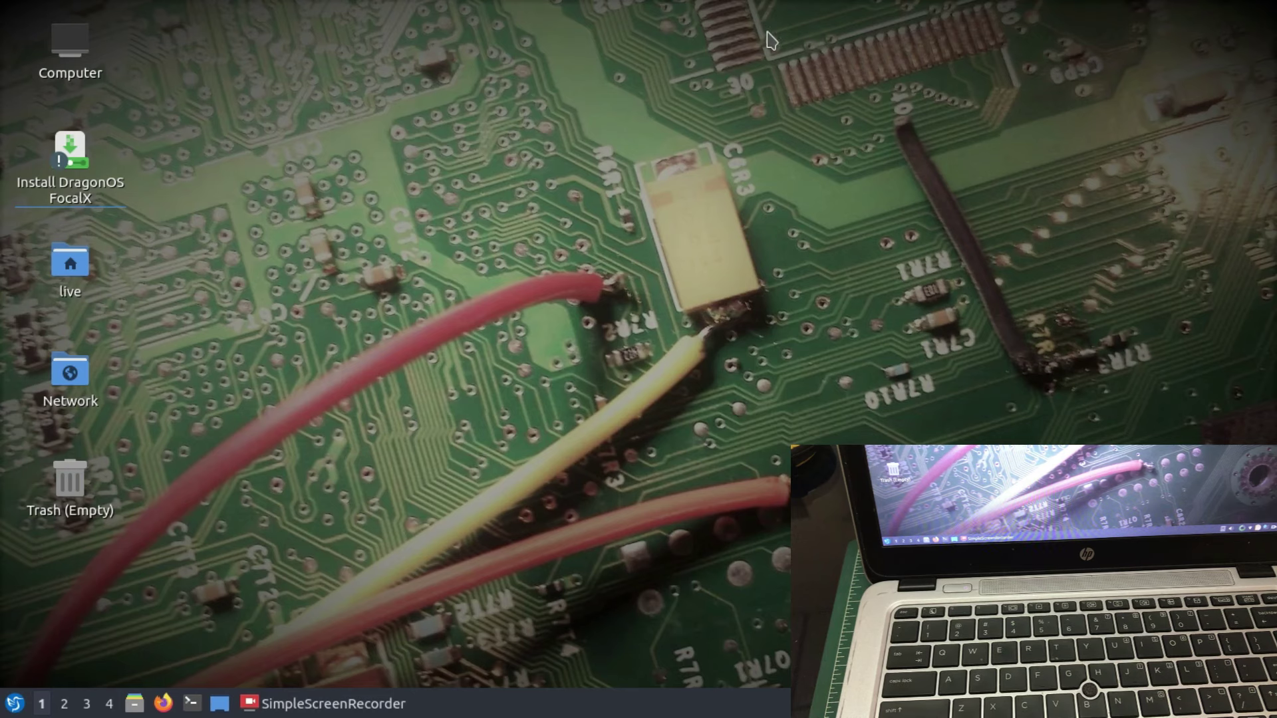
# In a new terminal window, run sudo apt get install scrcpy, which fails.
pyautogui.click(191, 707)
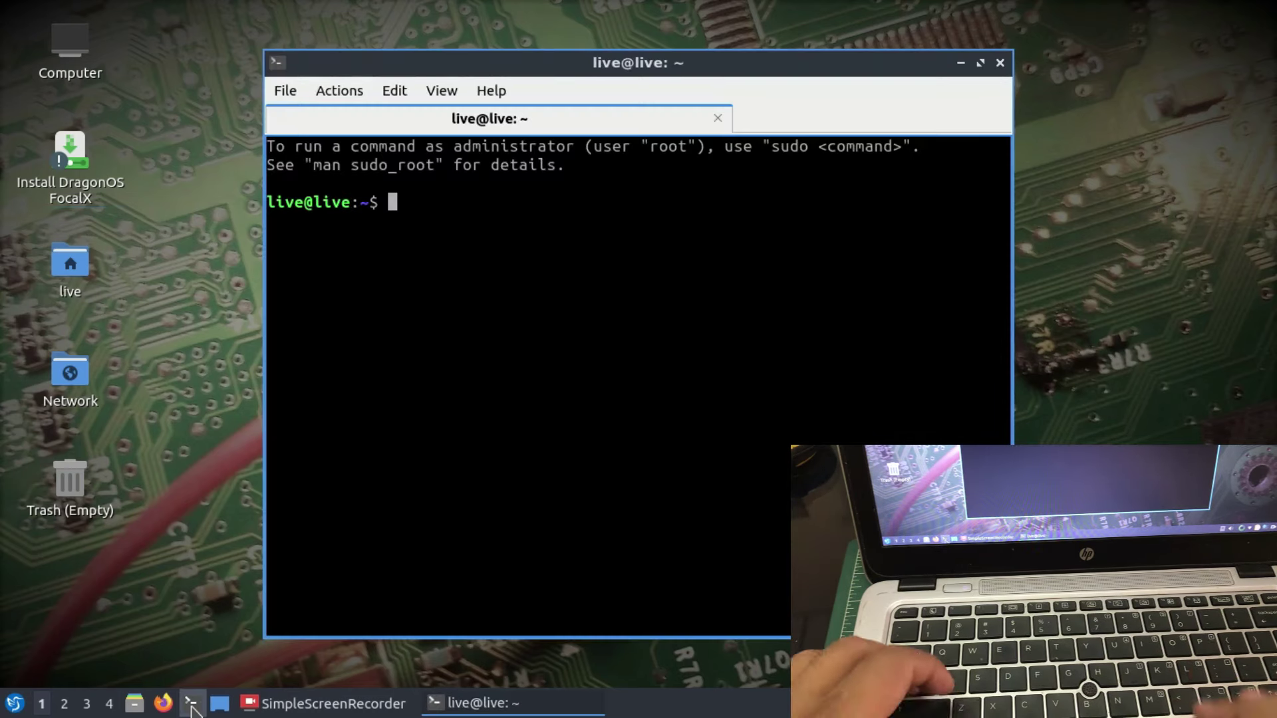
pyautogui.write('sudo a')
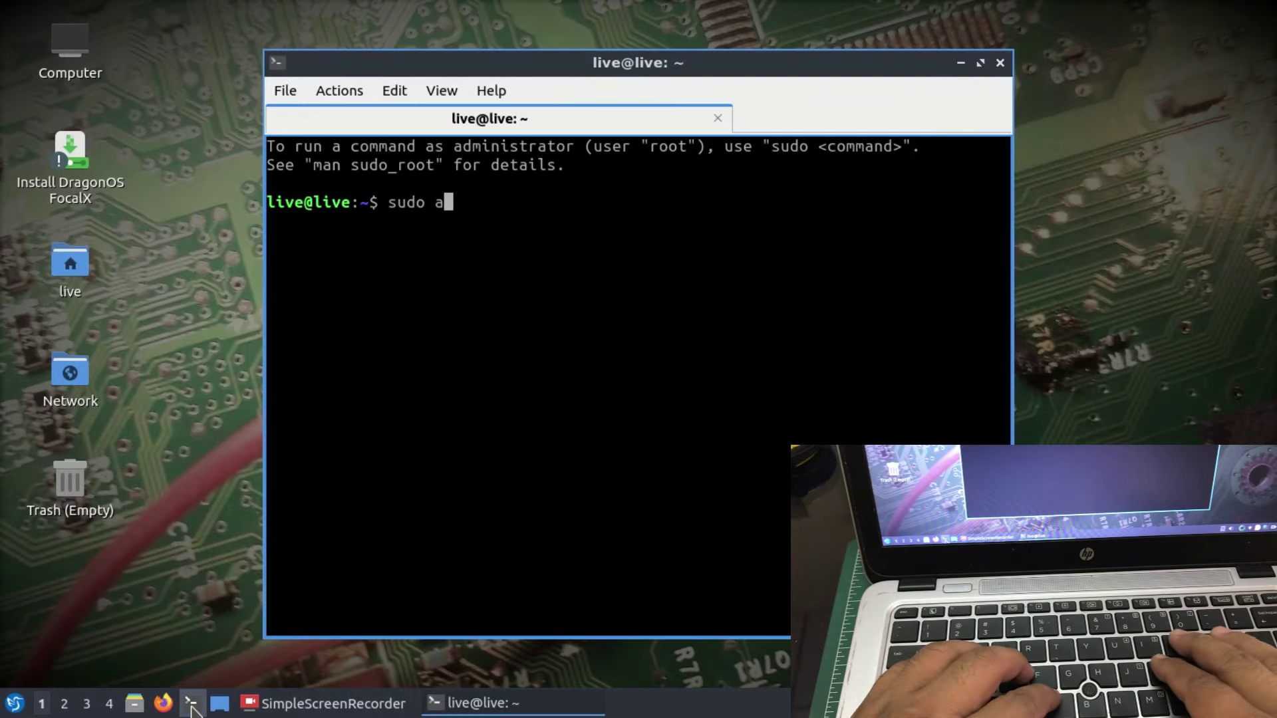
pyautogui.press('BackSpace')
pyautogui.press('BackSpace')
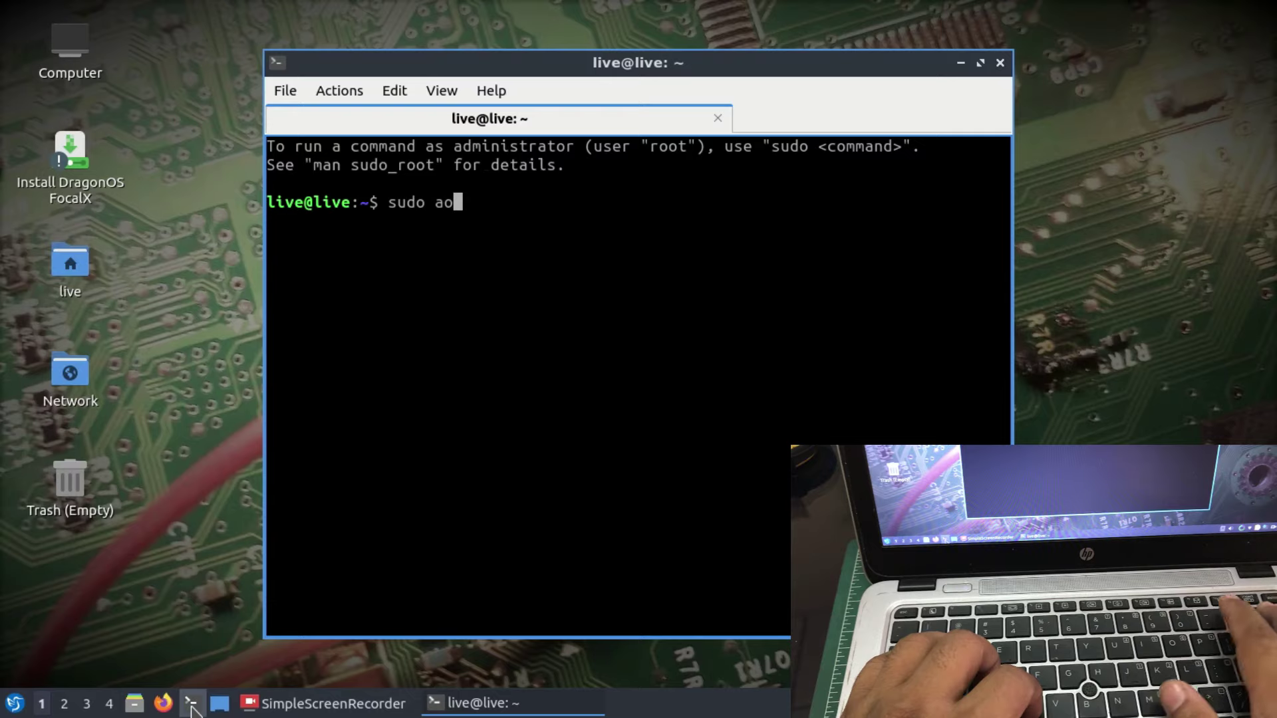
pyautogui.write('pt ger')
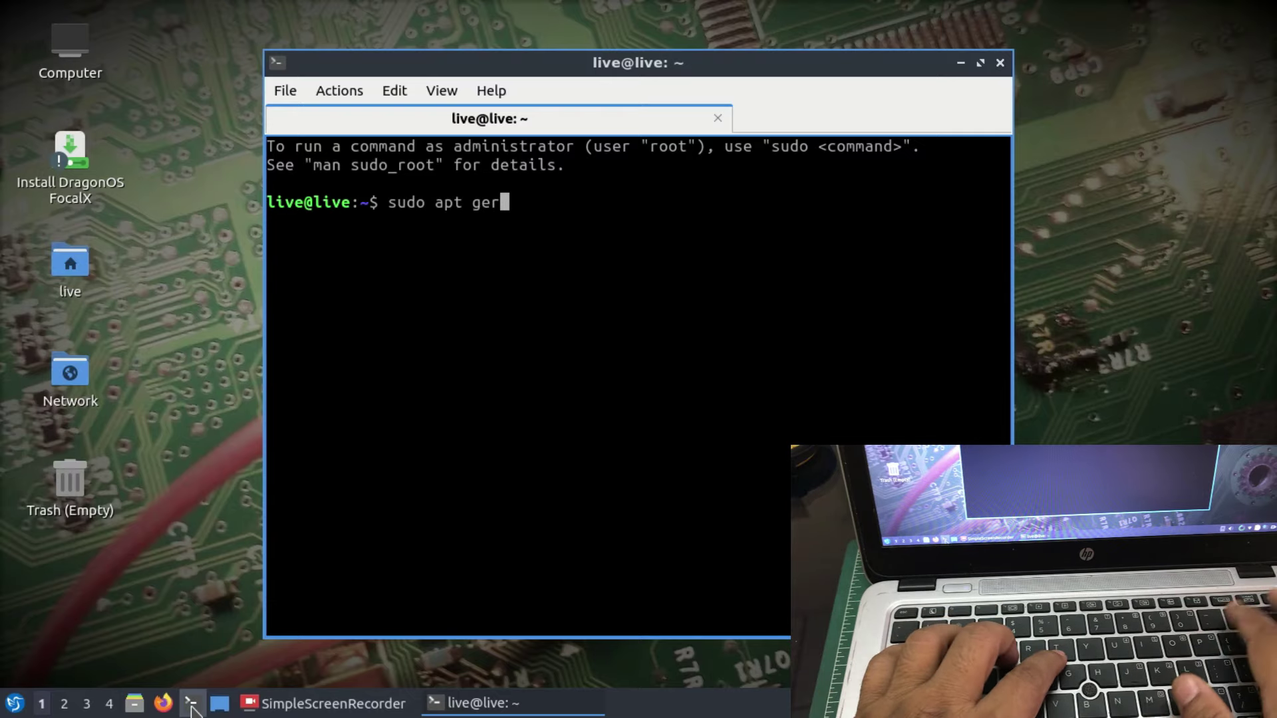
pyautogui.press('BackSpace')
pyautogui.write('t i')
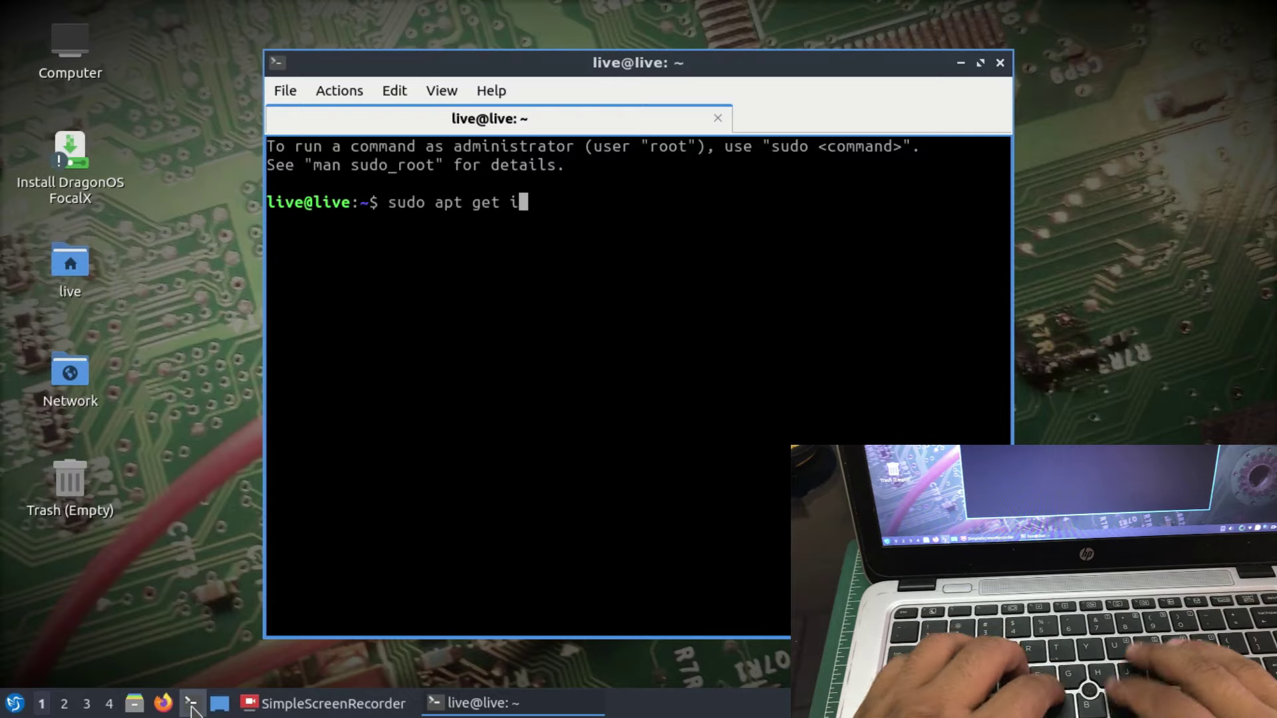
pyautogui.write('nstall sc')
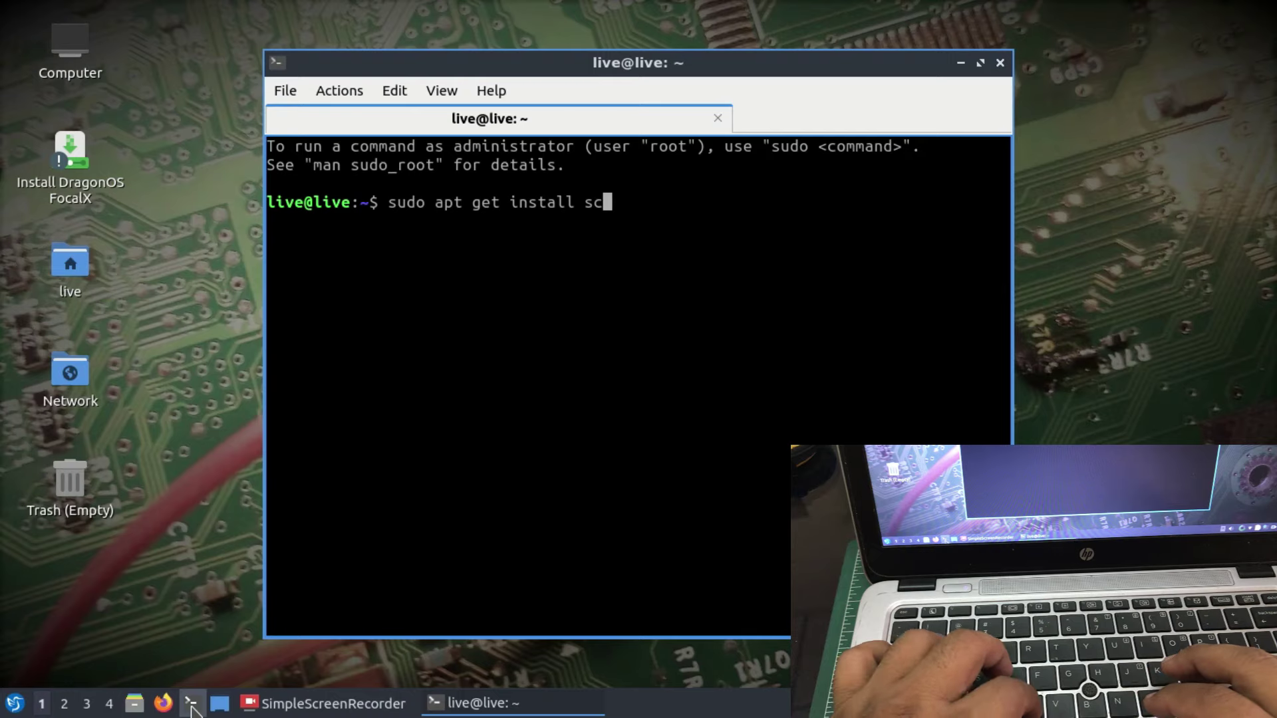
pyautogui.write('rcpy')
pyautogui.press('Return')
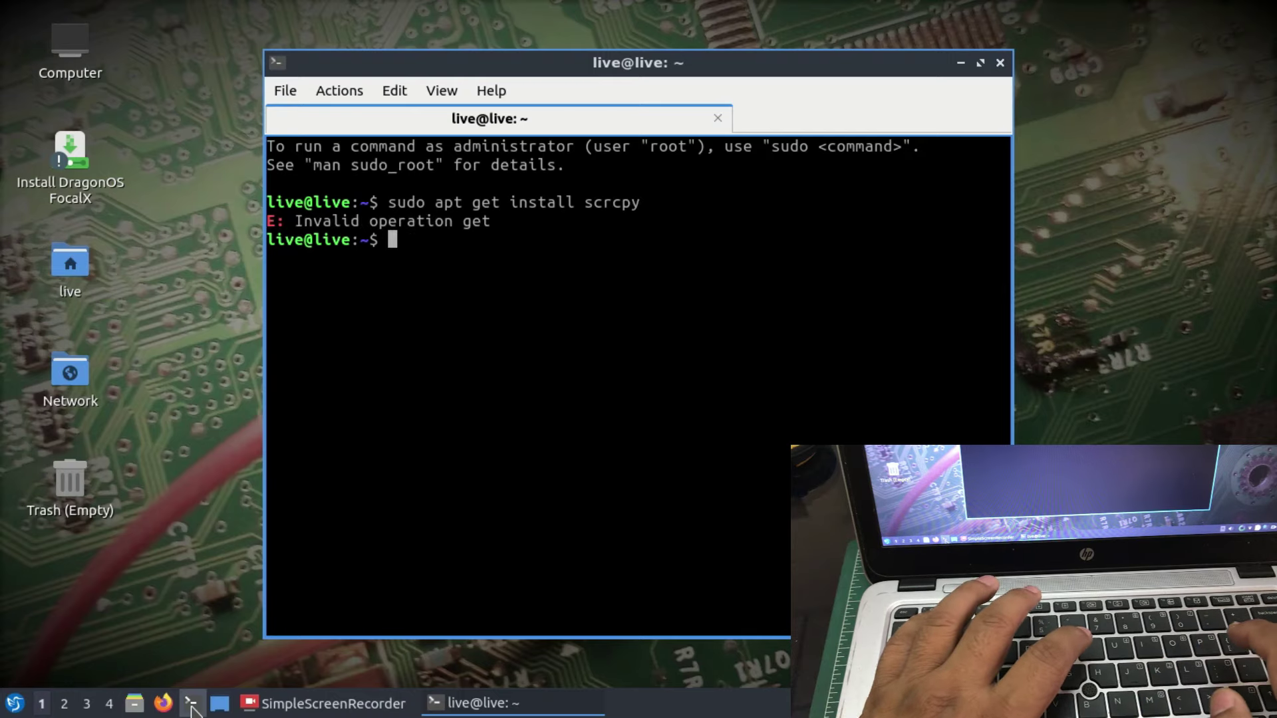
# Correct the command to sudo apt-get install scrcpy, run it, and confirm the download with y.
pyautogui.press('Up')
pyautogui.press('Left')
pyautogui.press('Left')
pyautogui.press('Left')
pyautogui.press('Left')
pyautogui.press('Left')
pyautogui.press('Left')
pyautogui.press('Left')
pyautogui.press('Left')
pyautogui.press('Left')
pyautogui.press('Left')
pyautogui.press('Left')
pyautogui.press('Left')
pyautogui.press('Left')
pyautogui.press('Left')
pyautogui.press('Left')
pyautogui.press('Left')
pyautogui.press('Left')
pyautogui.press('Left')
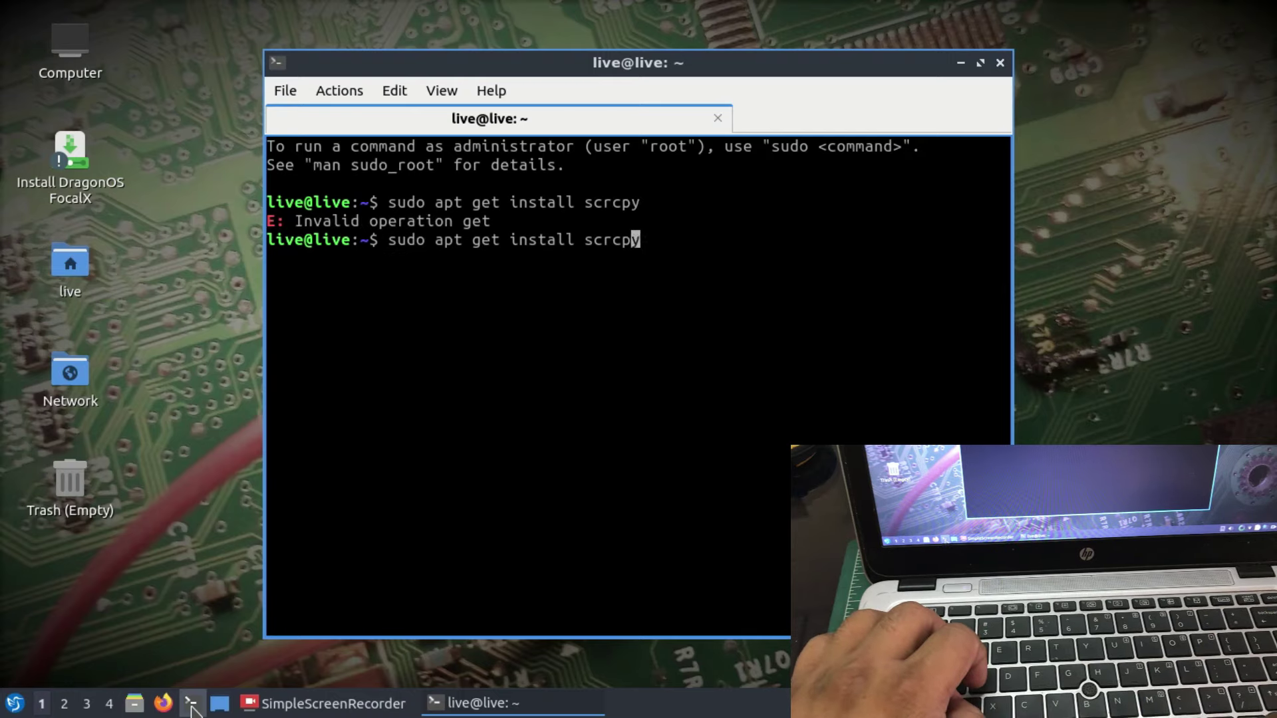
pyautogui.press('BackSpace')
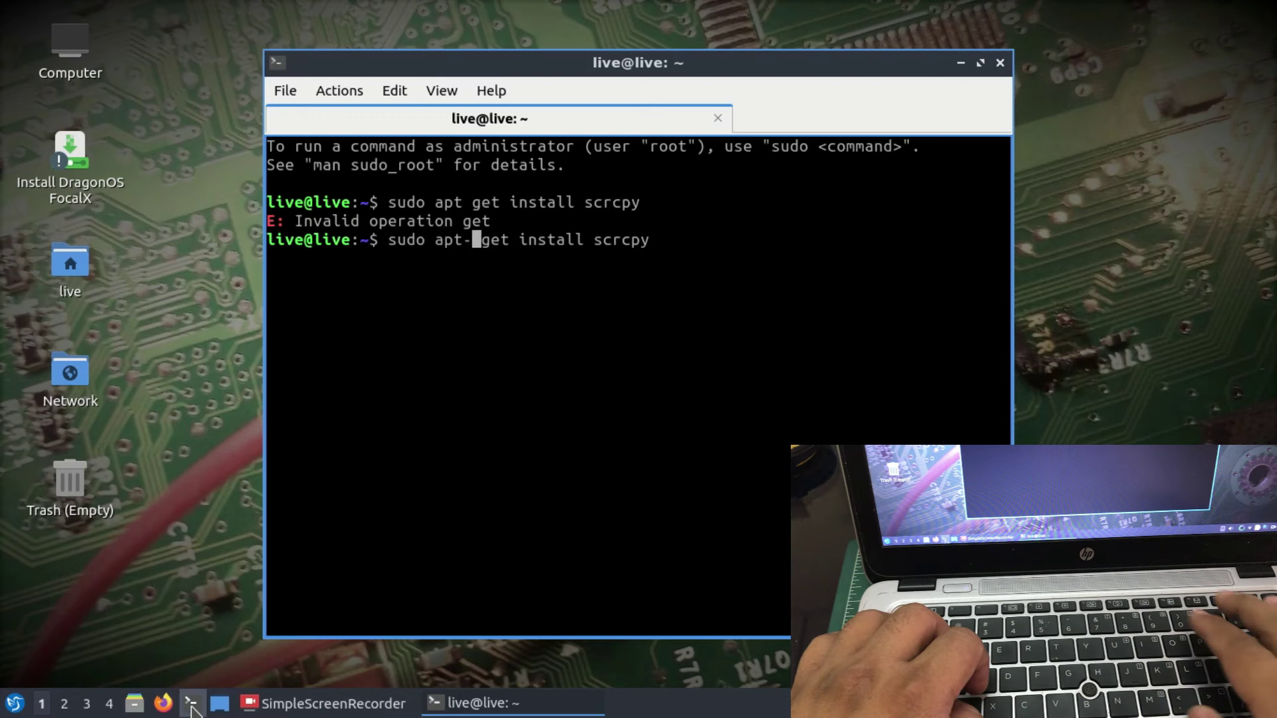
pyautogui.write('-')
pyautogui.press('Return')
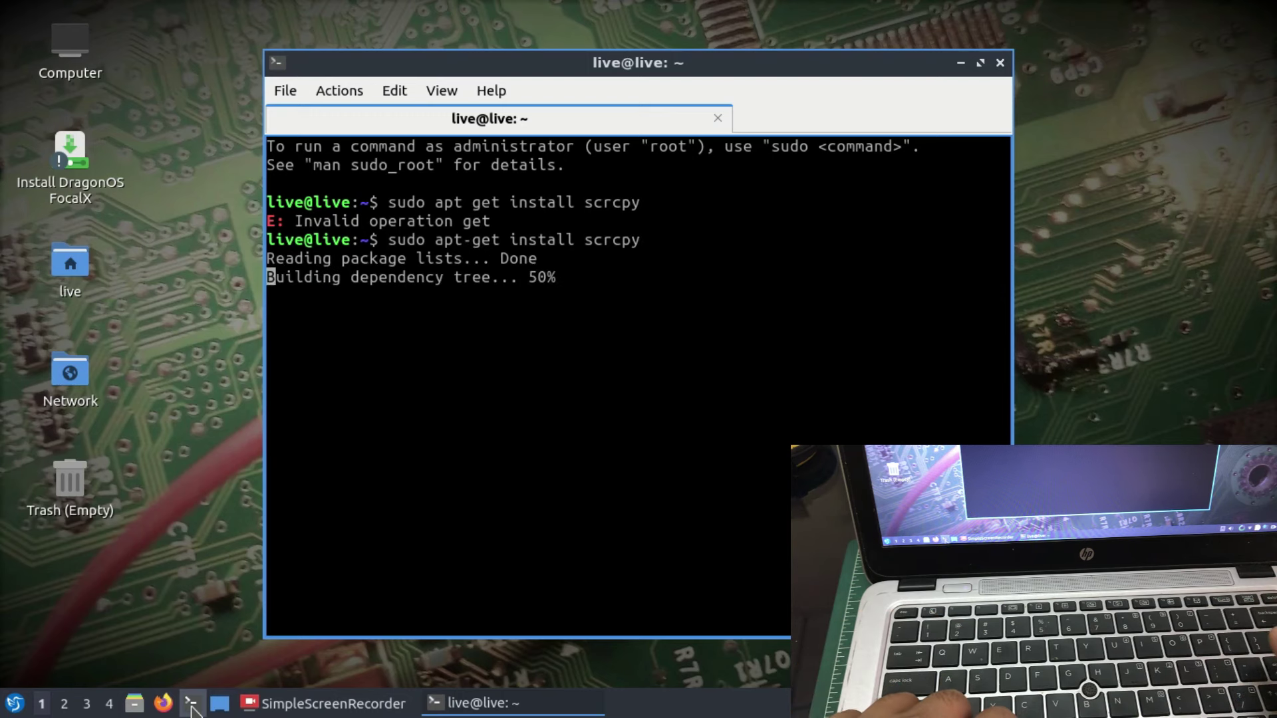
pyautogui.write('y')
pyautogui.press('Return')
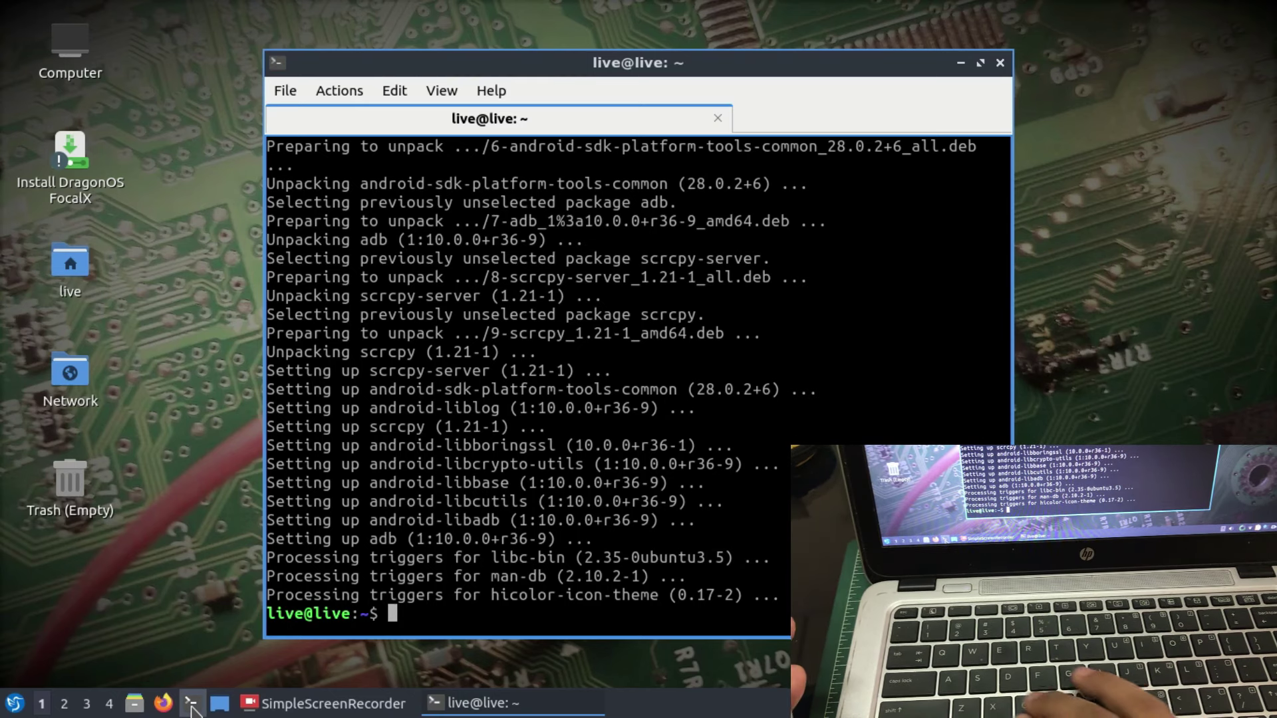
# Run scrcpy, retrying after permission errors until the Cat S48c home screen mirrors in a window.
pyautogui.write('scrcpy')
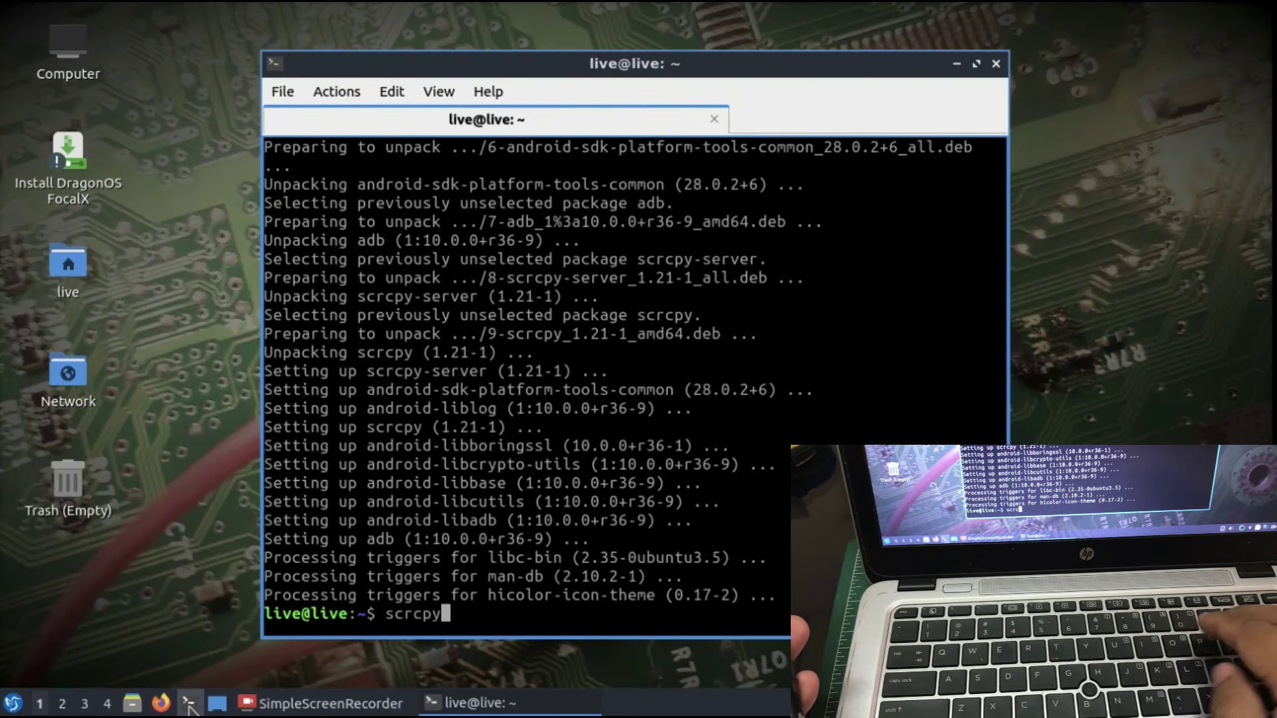
pyautogui.press('Return')
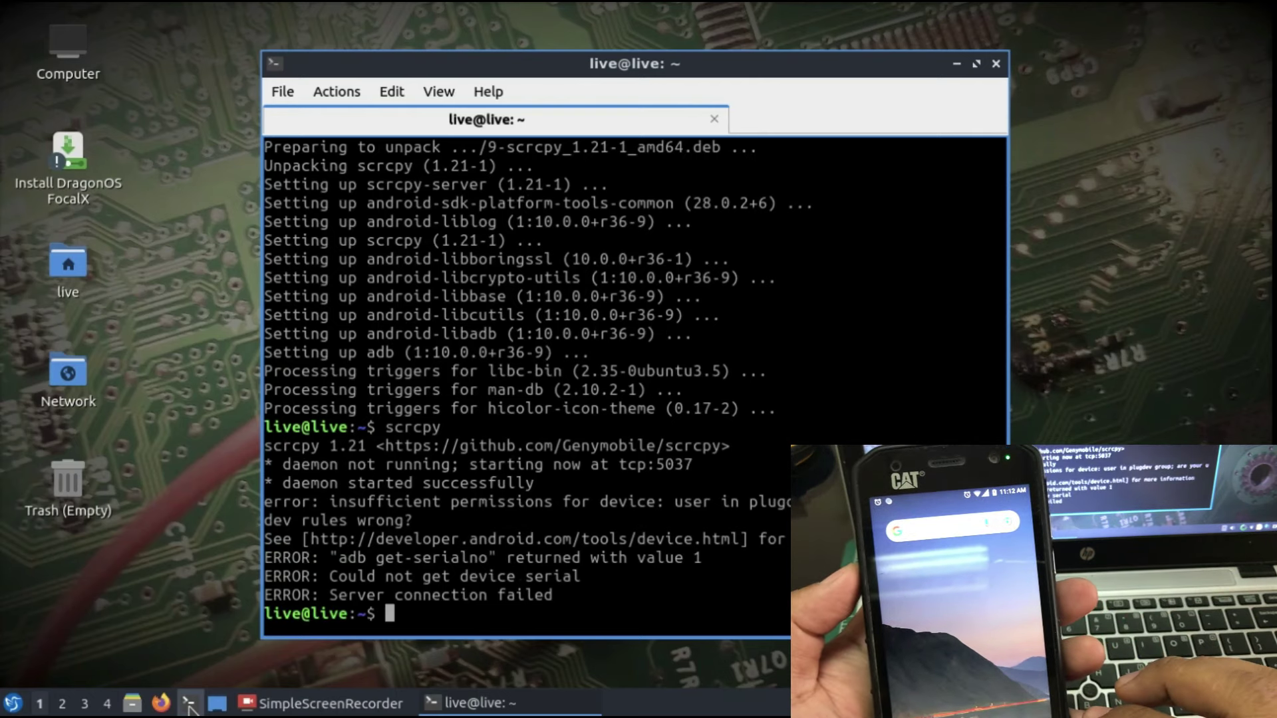
pyautogui.press('Up')
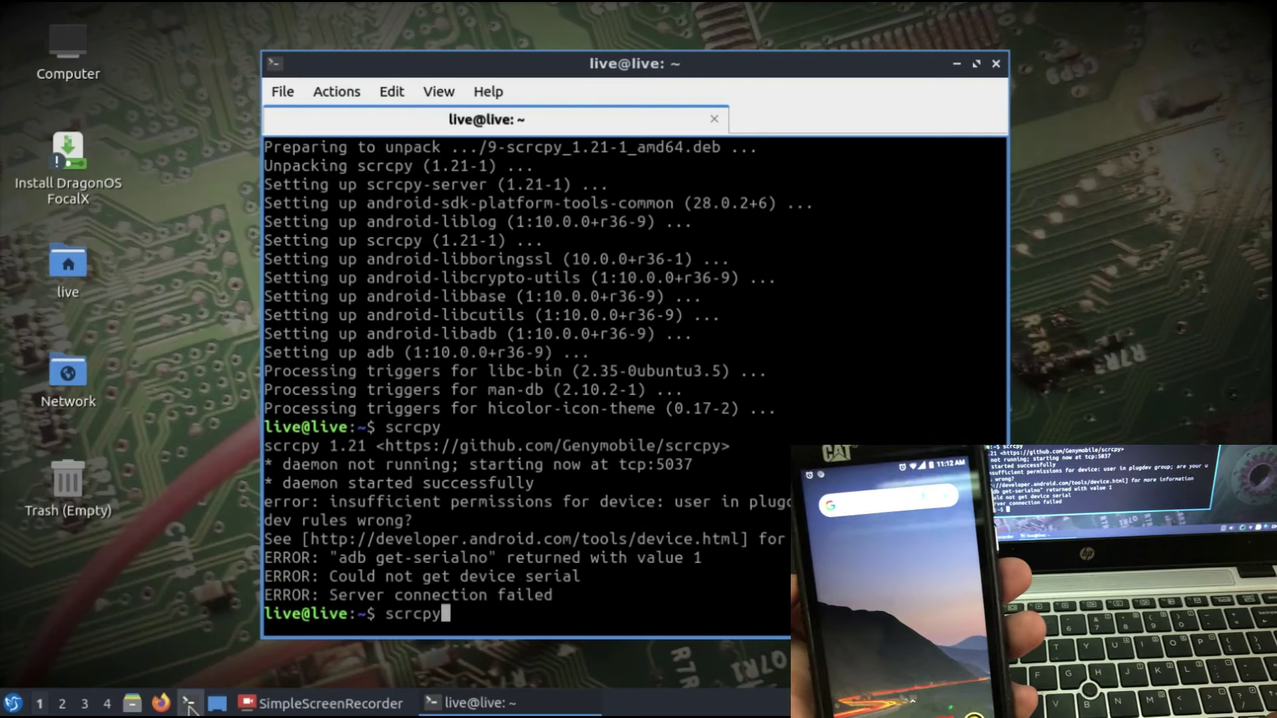
pyautogui.press('Return')
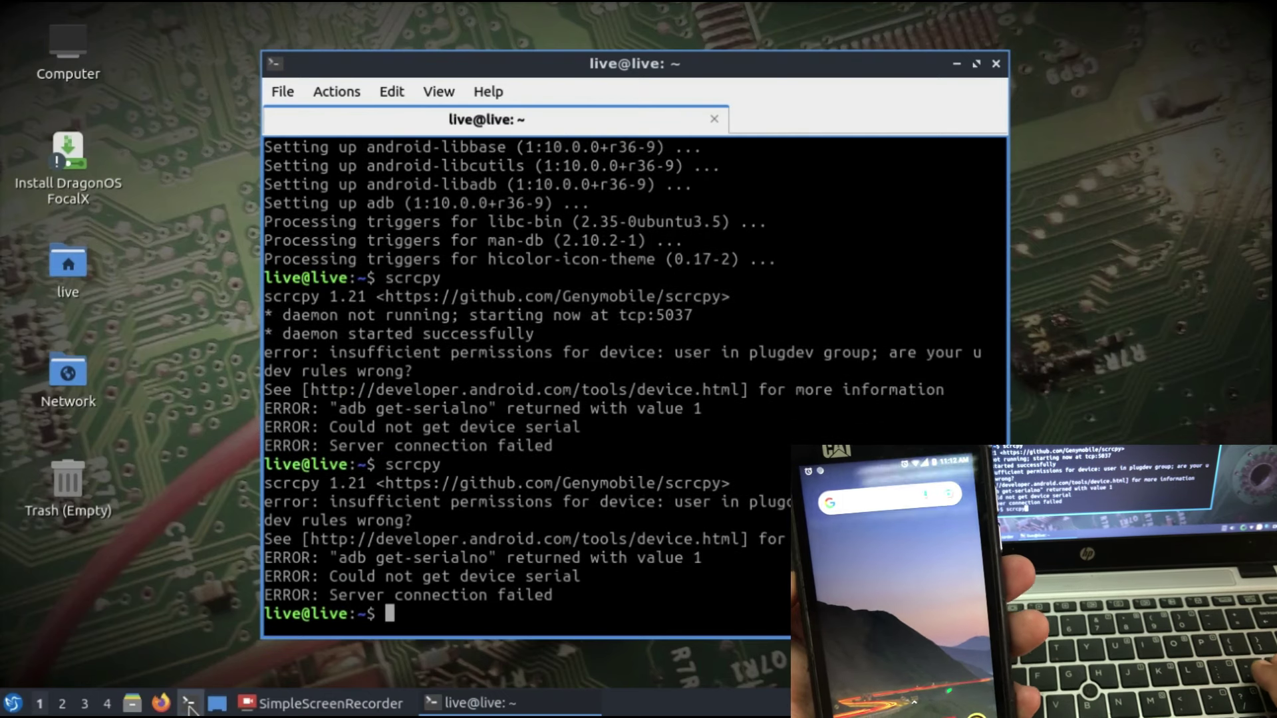
pyautogui.press('Up')
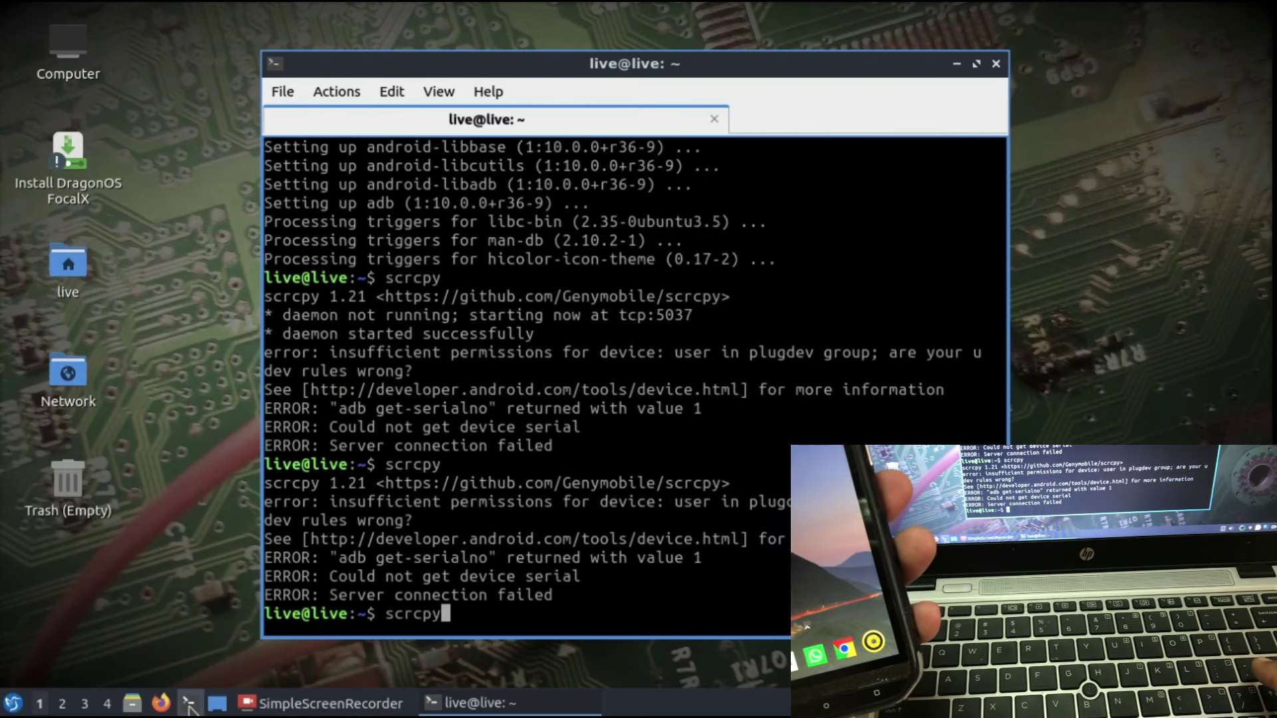
pyautogui.press('Left')
pyautogui.press('Left')
pyautogui.press('Left')
pyautogui.press('Left')
pyautogui.press('Left')
pyautogui.press('Left')
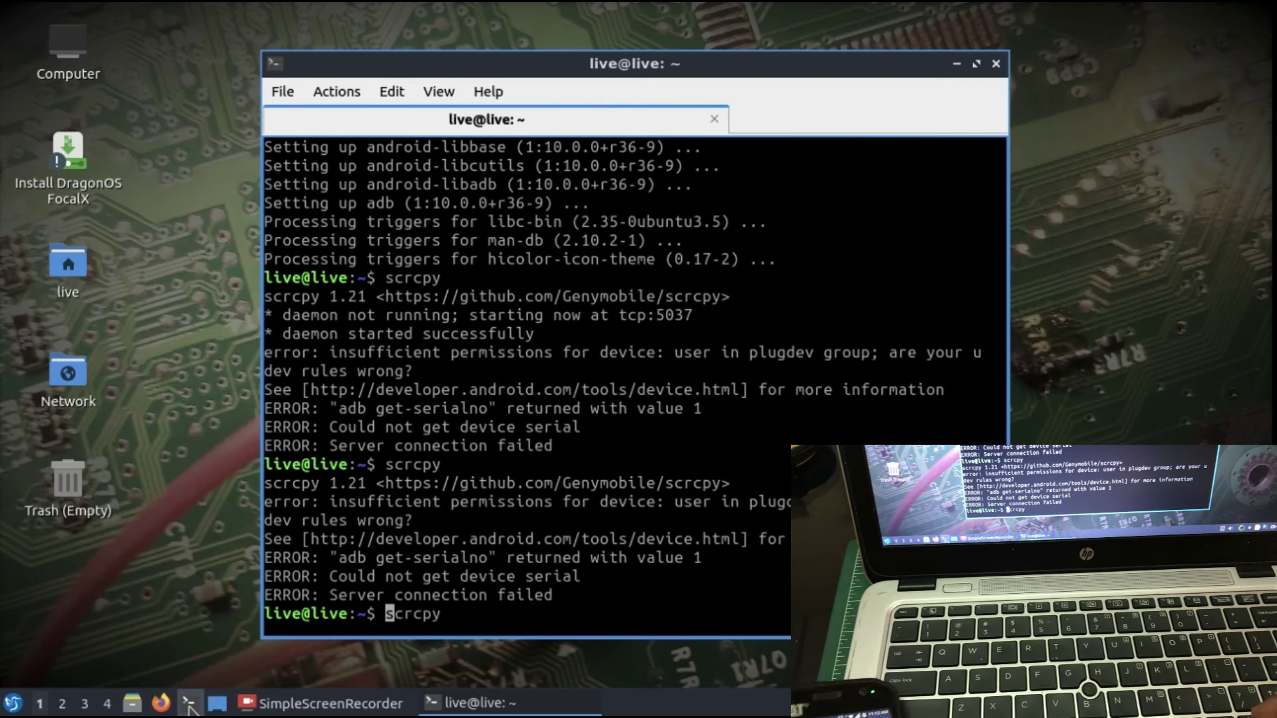
pyautogui.press('Return')
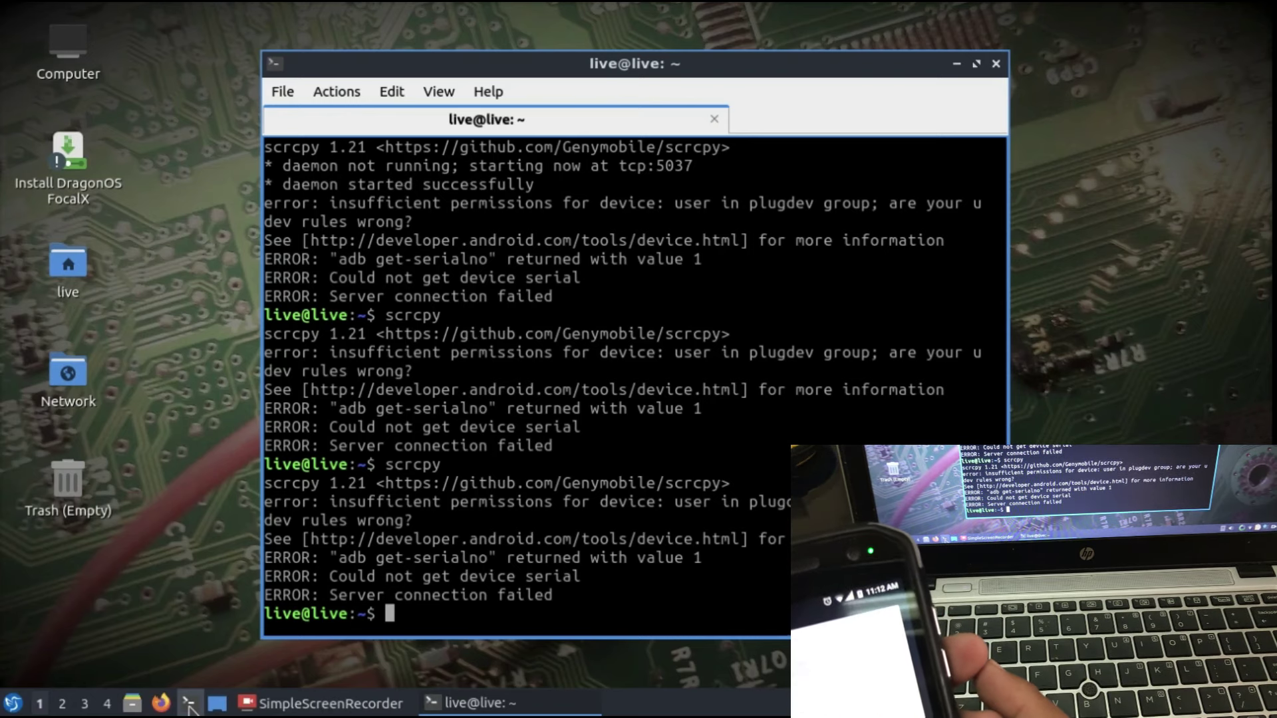
pyautogui.press('Up')
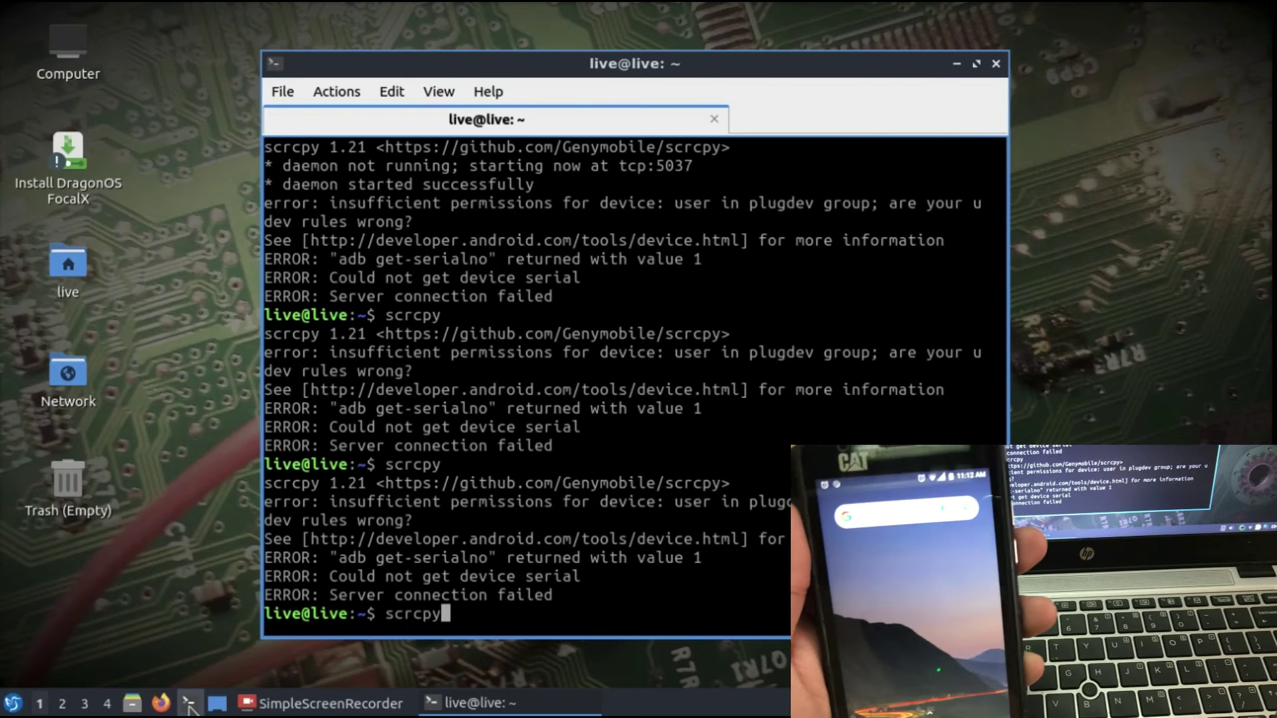
pyautogui.press('Return')
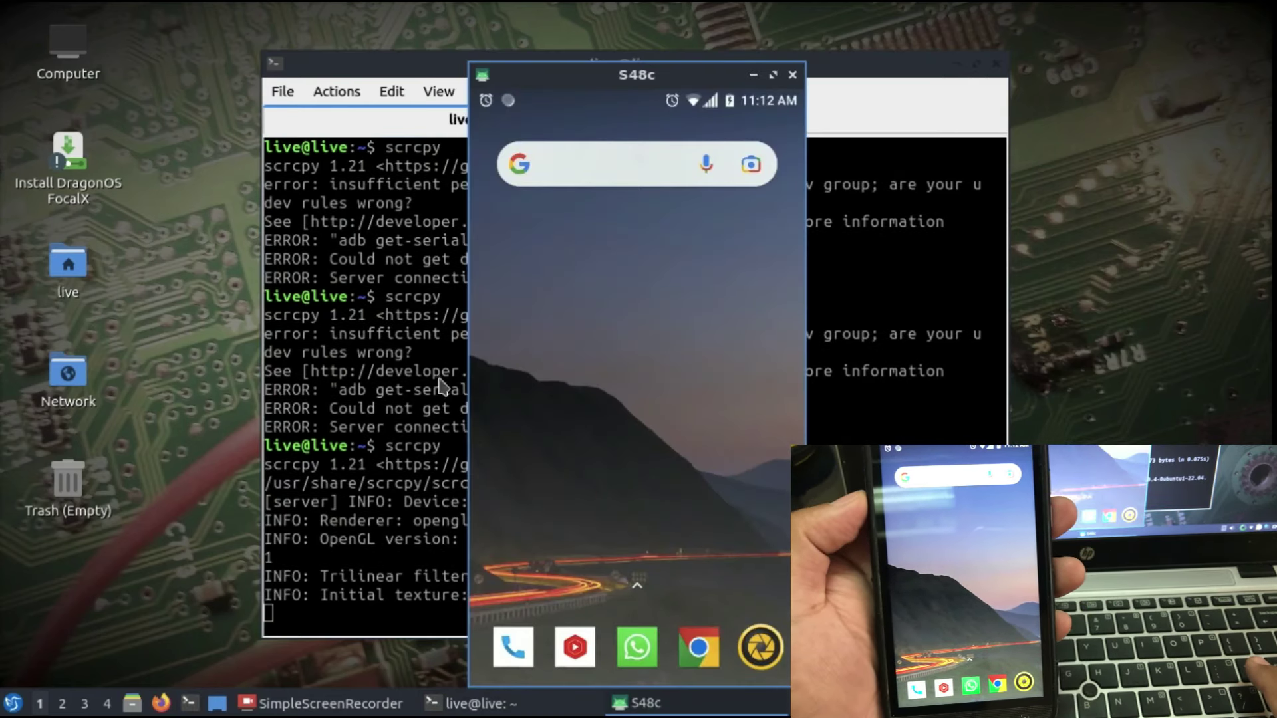
# Move the S48c window to the screen top, swipe up to the app drawer, and start an app search.
pyautogui.moveTo(624, 79); pyautogui.dragTo(583, 128)
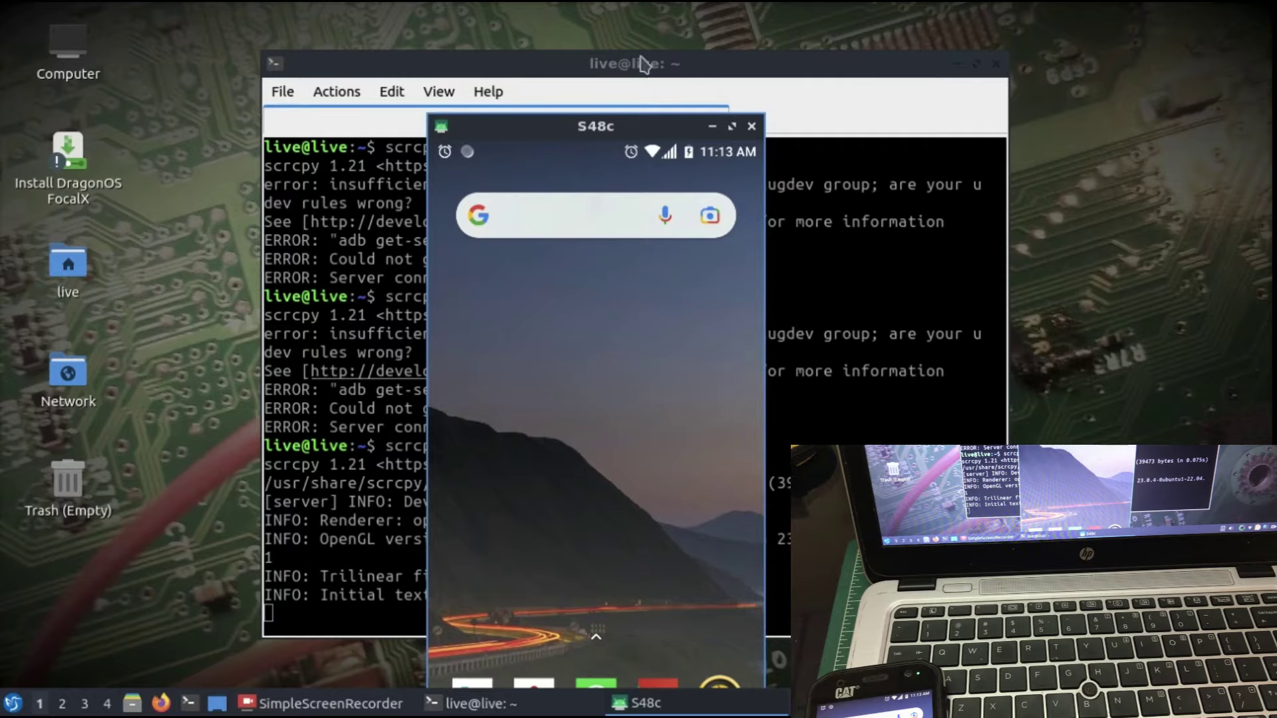
pyautogui.moveTo(584, 133); pyautogui.dragTo(546, 26)
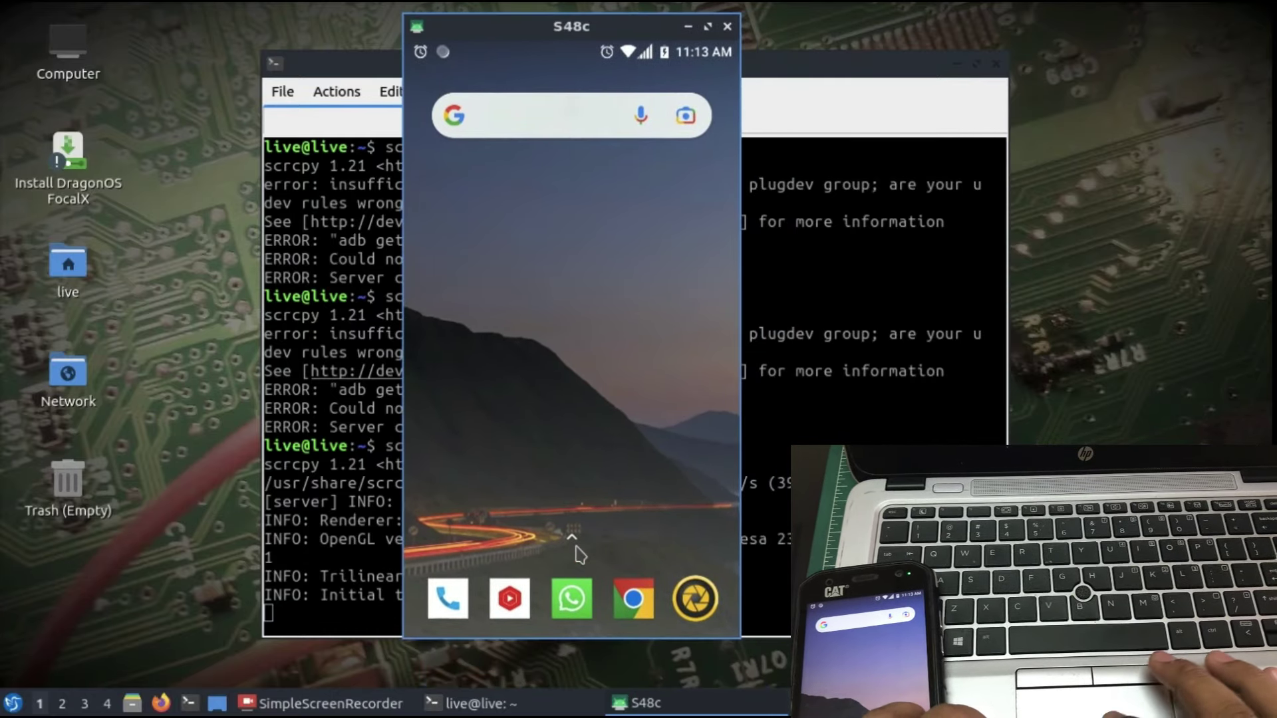
pyautogui.moveTo(576, 548); pyautogui.dragTo(681, 237)
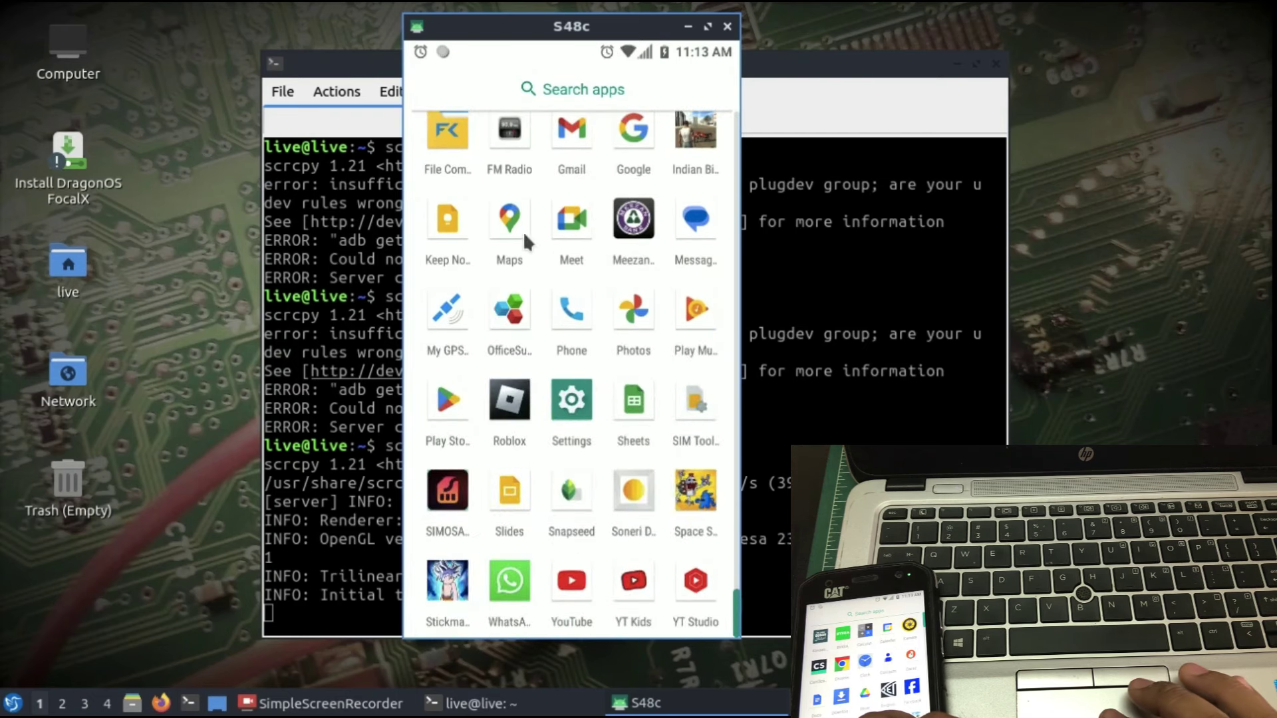
pyautogui.click(556, 89)
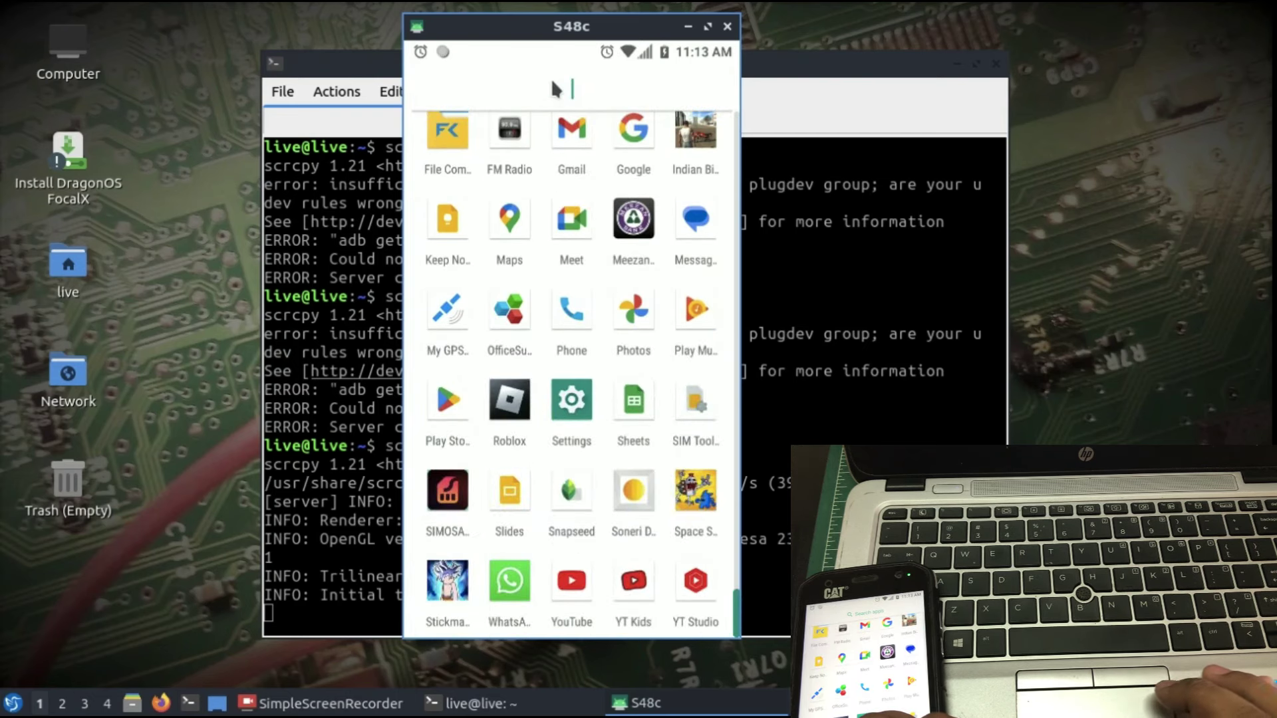